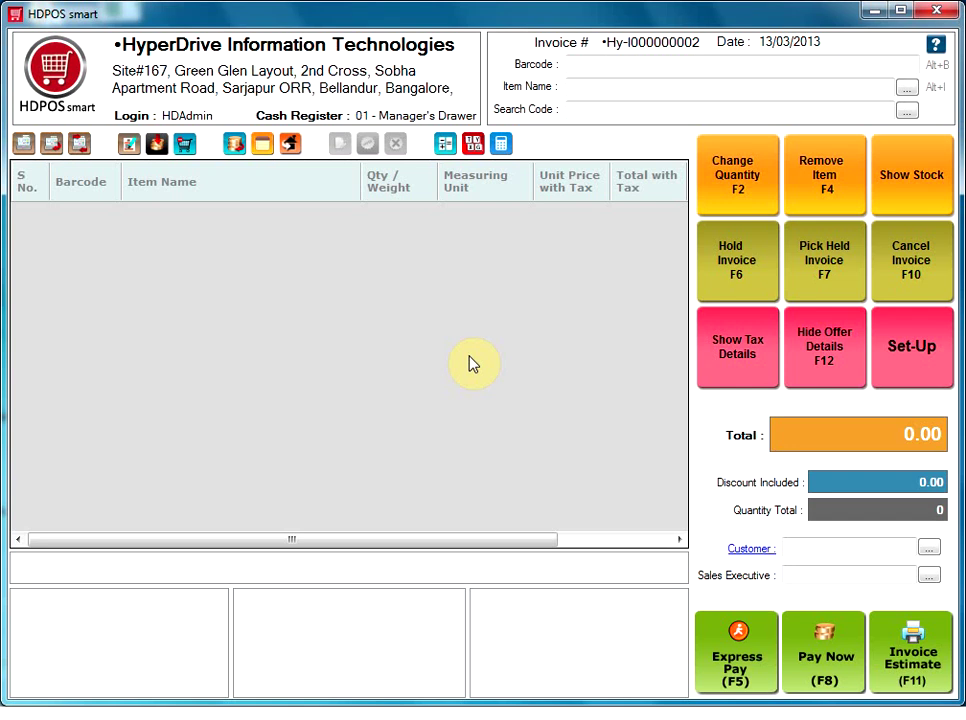
# - Go to Set-Up's item management and start a new blank item in Manage Items
pyautogui.click(904, 352)
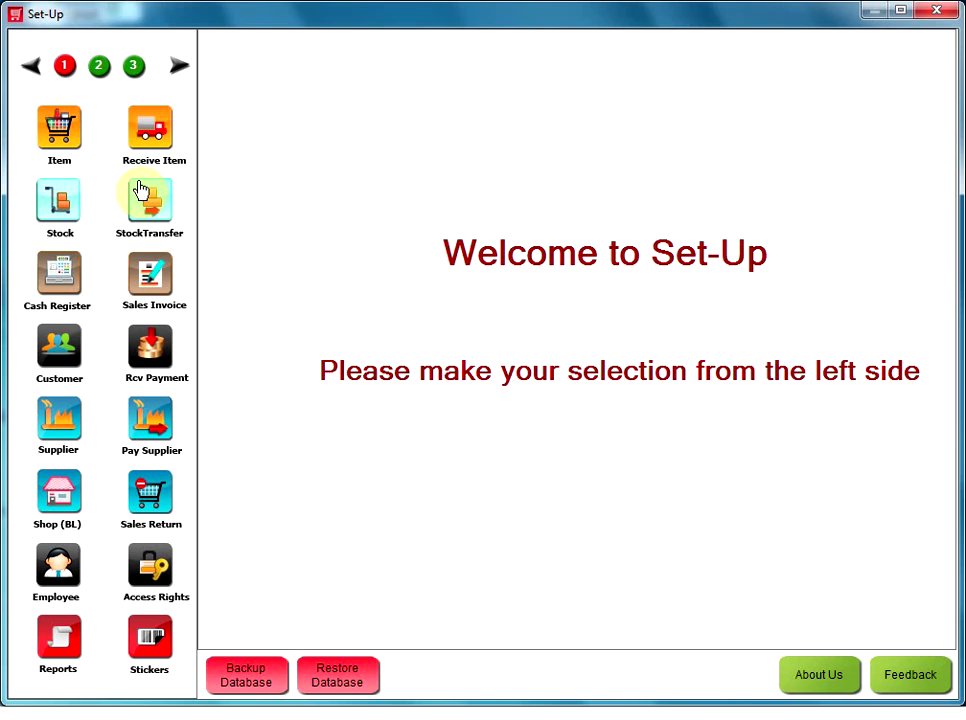
pyautogui.click(70, 143)
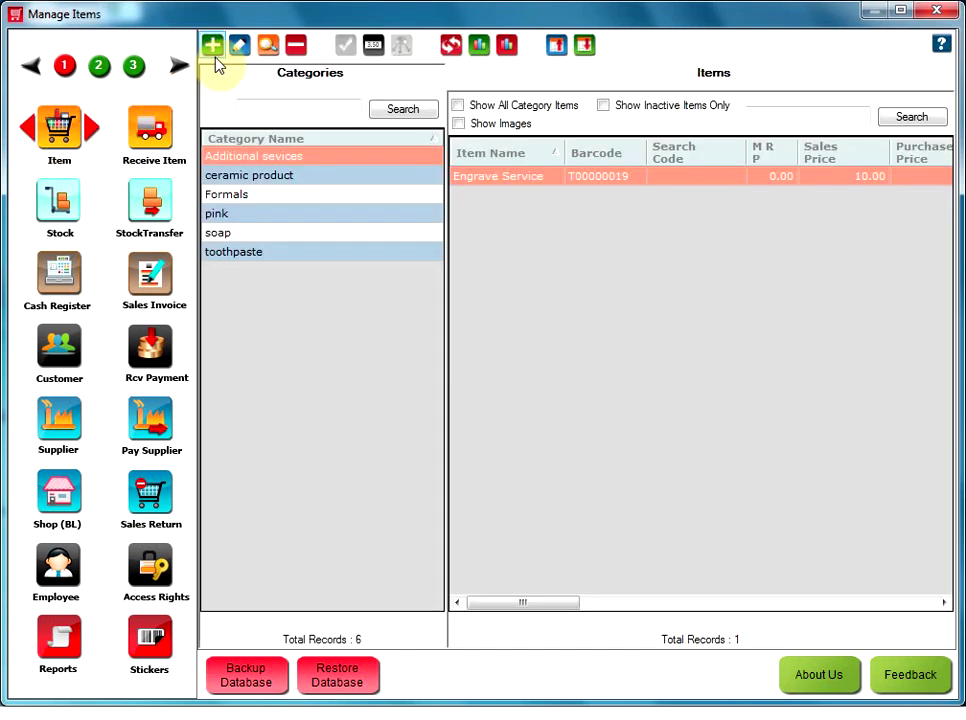
pyautogui.click(213, 46)
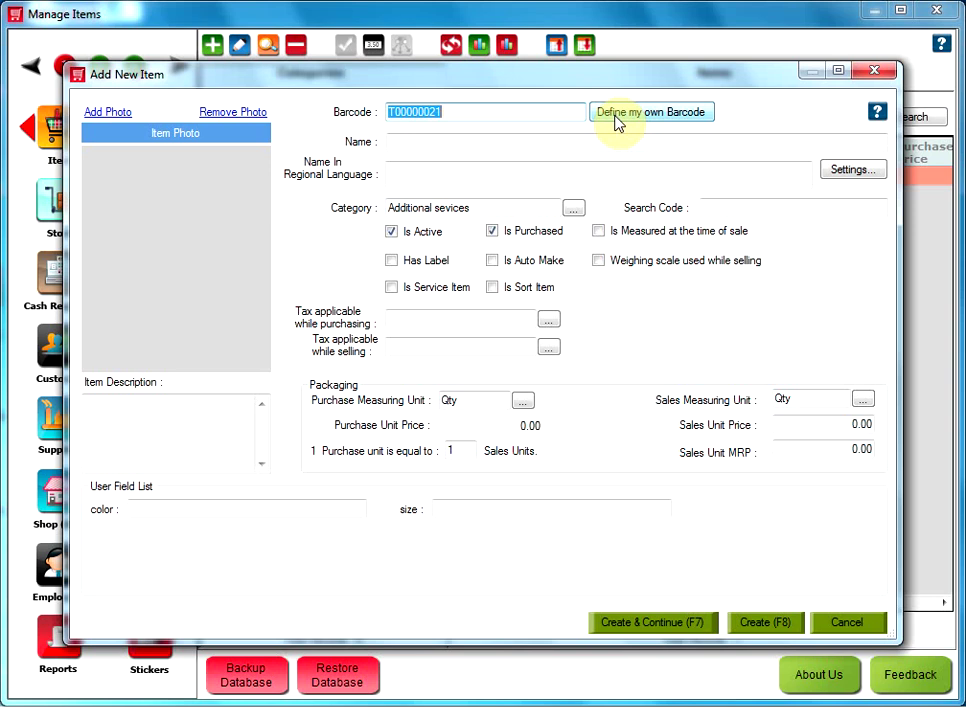
# - Enter LUX as the new item's name
pyautogui.click(399, 143)
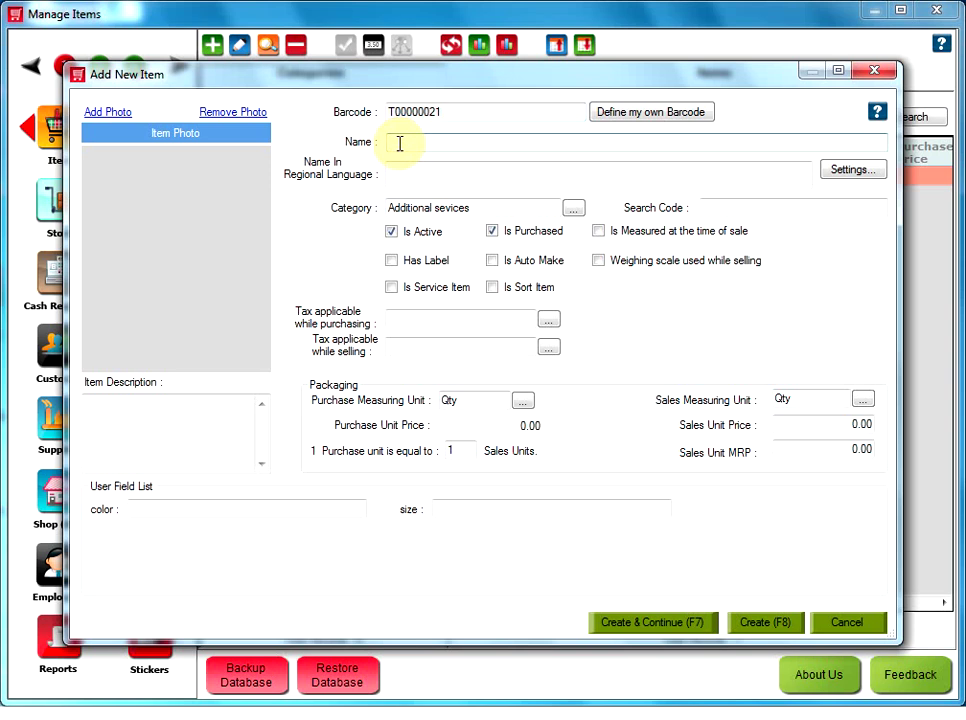
pyautogui.write('LUX')
pyautogui.click(408, 174)
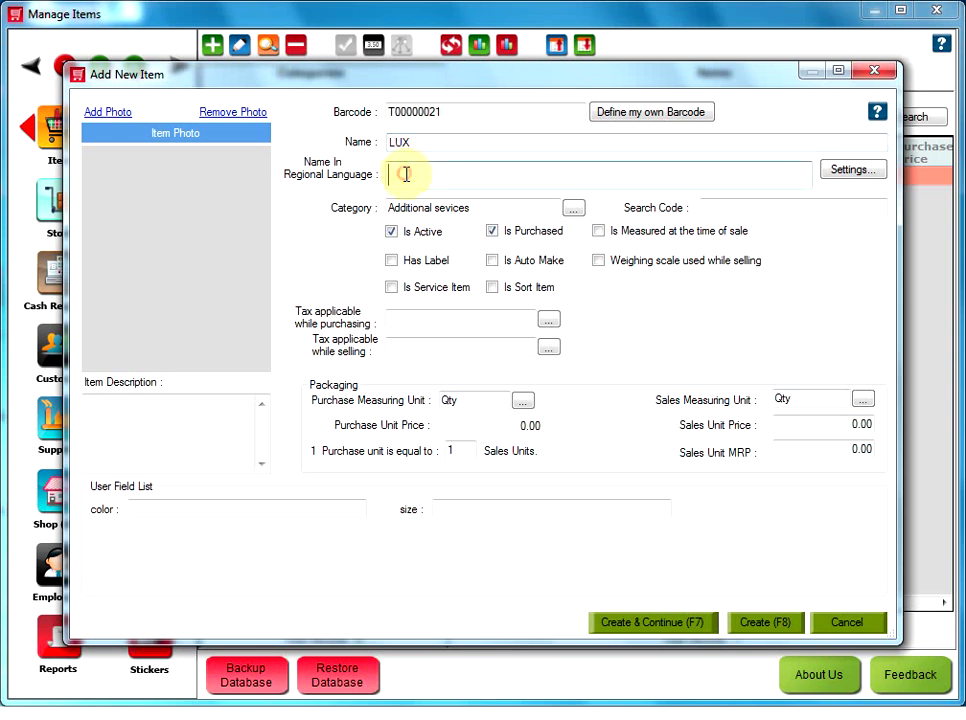
# - Review the regional-language font in Settings and close it without changes
pyautogui.click(836, 172)
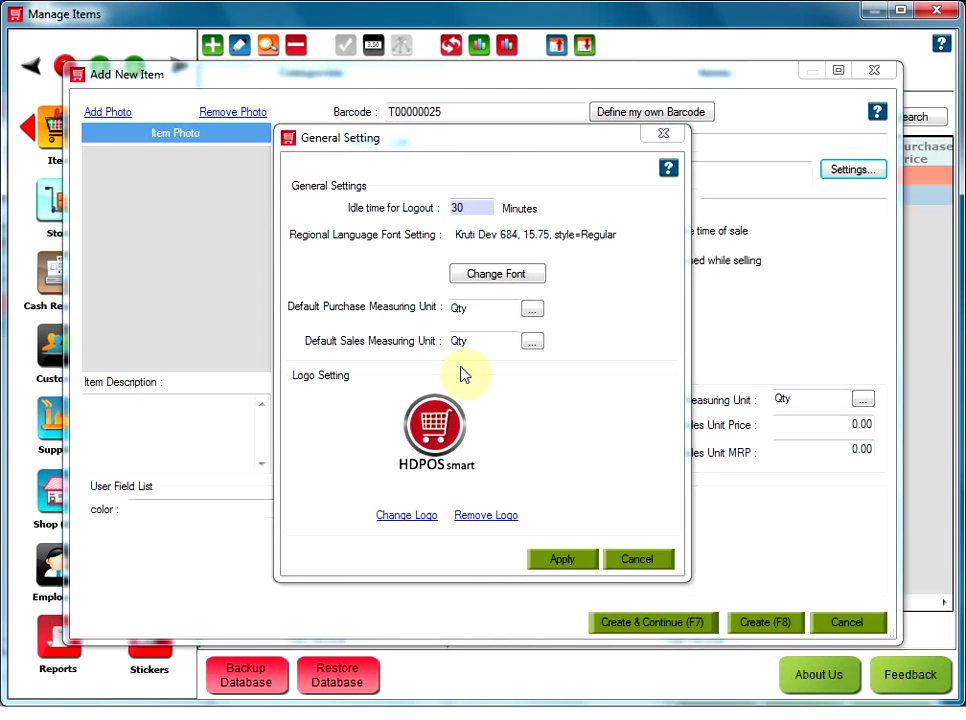
pyautogui.click(481, 281)
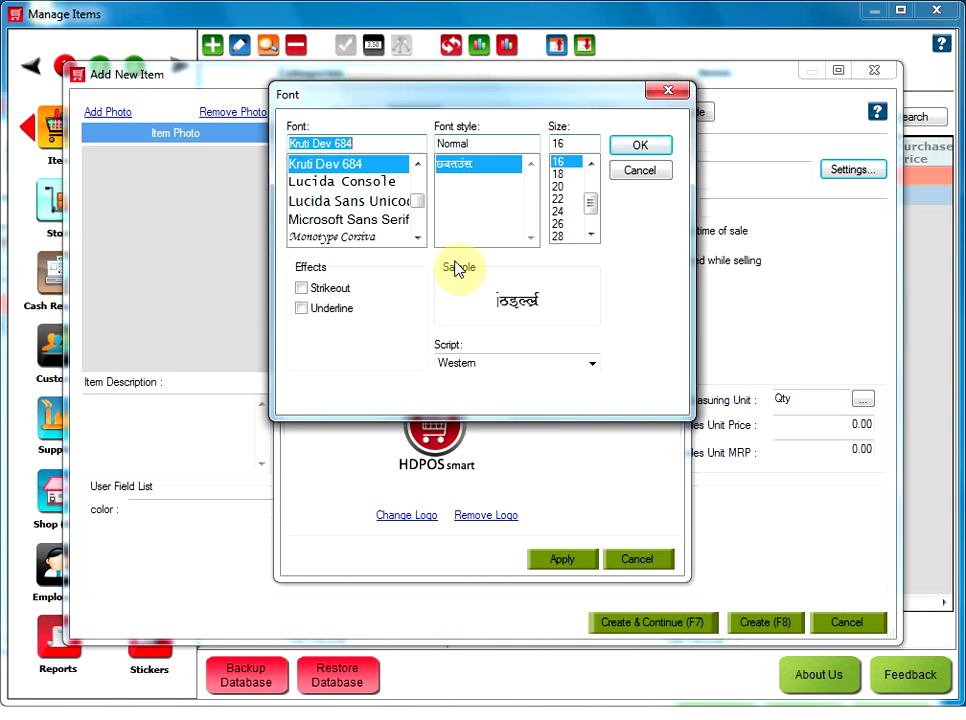
pyautogui.click(418, 215)
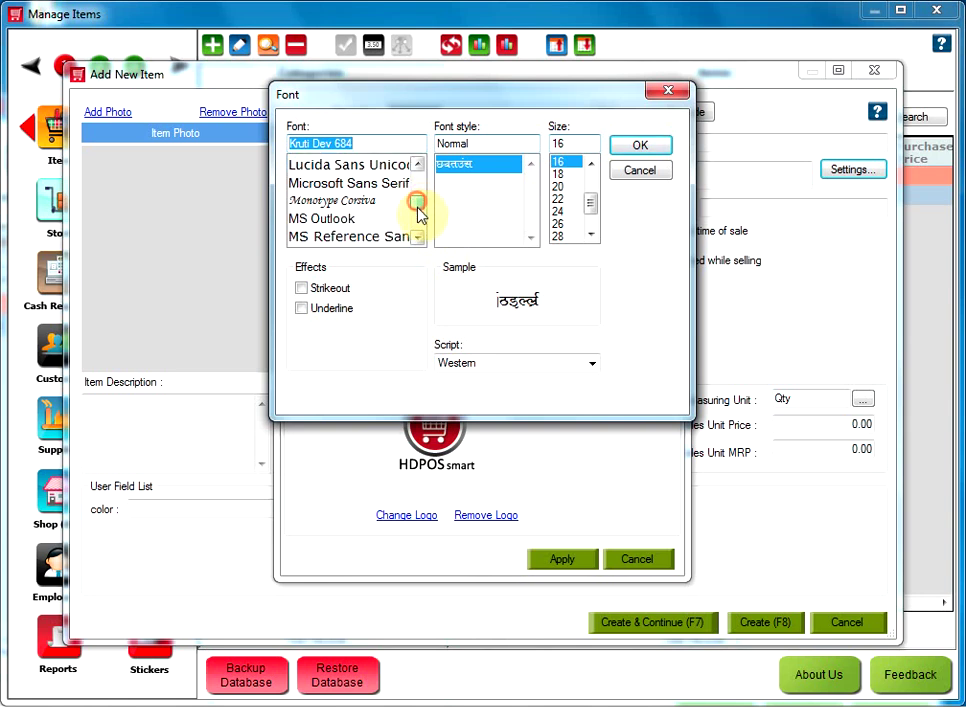
pyautogui.moveTo(418, 215)
pyautogui.mouseDown()
pyautogui.moveTo(416, 196)
pyautogui.moveTo(420, 203)
pyautogui.mouseUp()
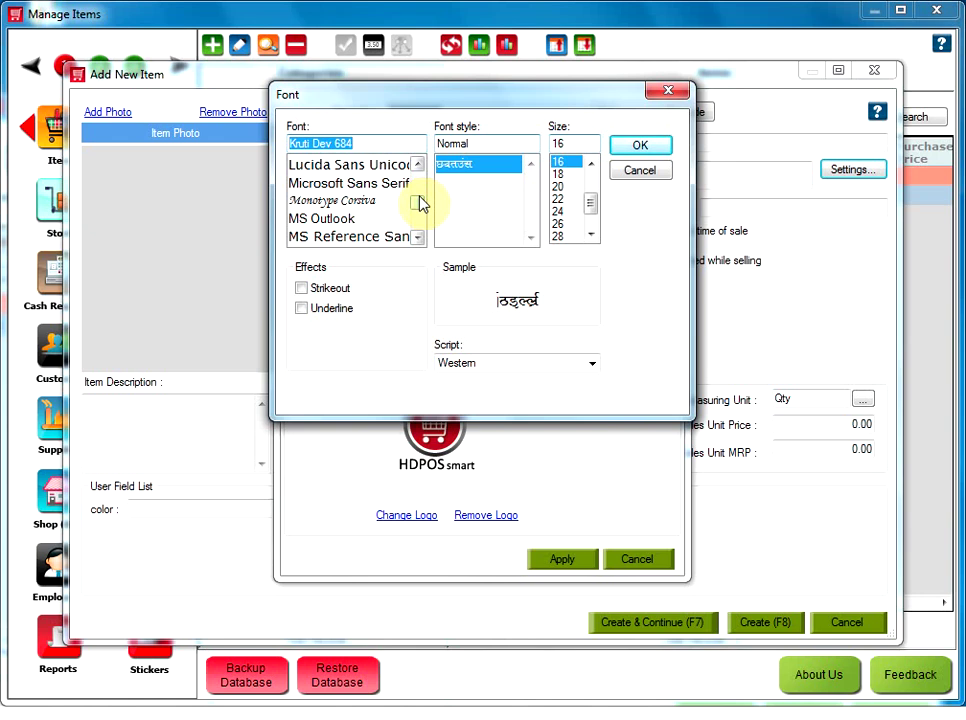
pyautogui.press('Return')
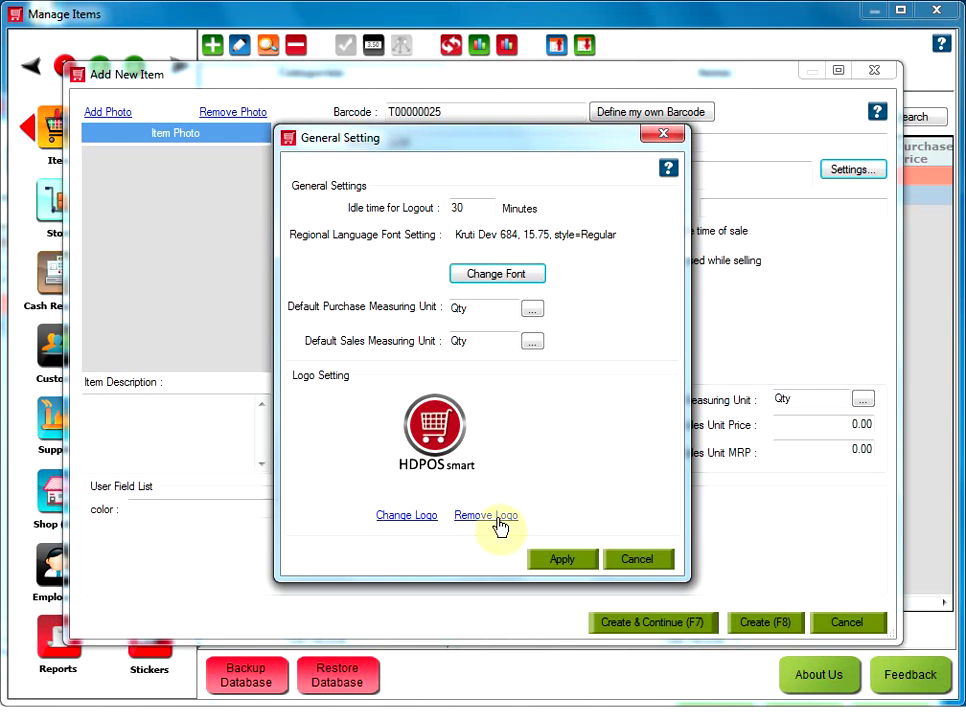
pyautogui.click(558, 560)
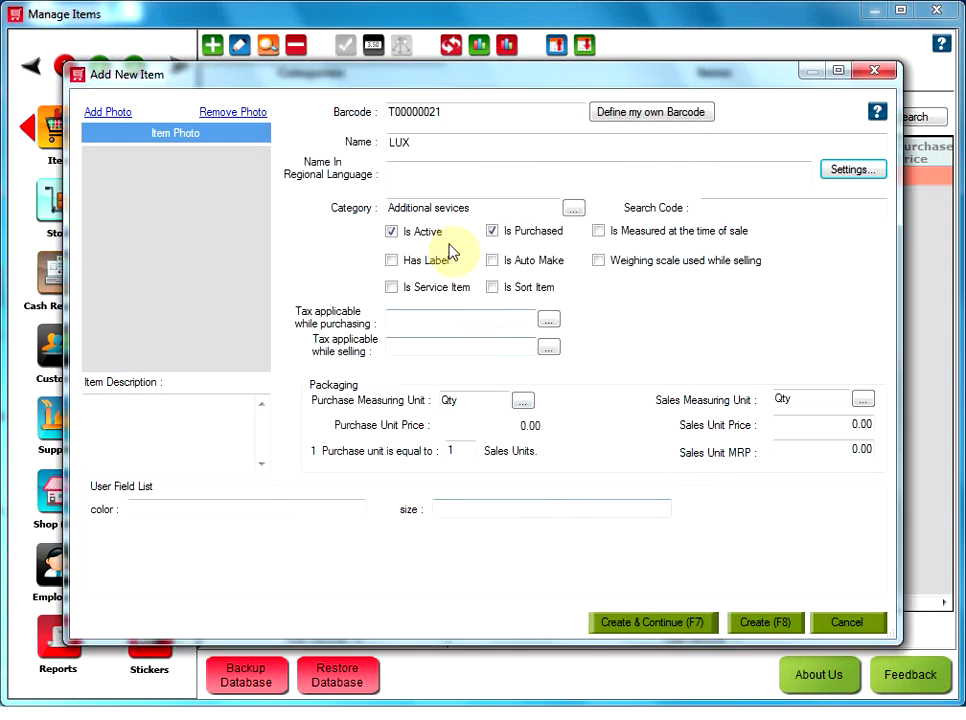
# - Enter the Devanagari regional-language name लक्स for the item
pyautogui.click(407, 172)
pyautogui.write('लक्स')
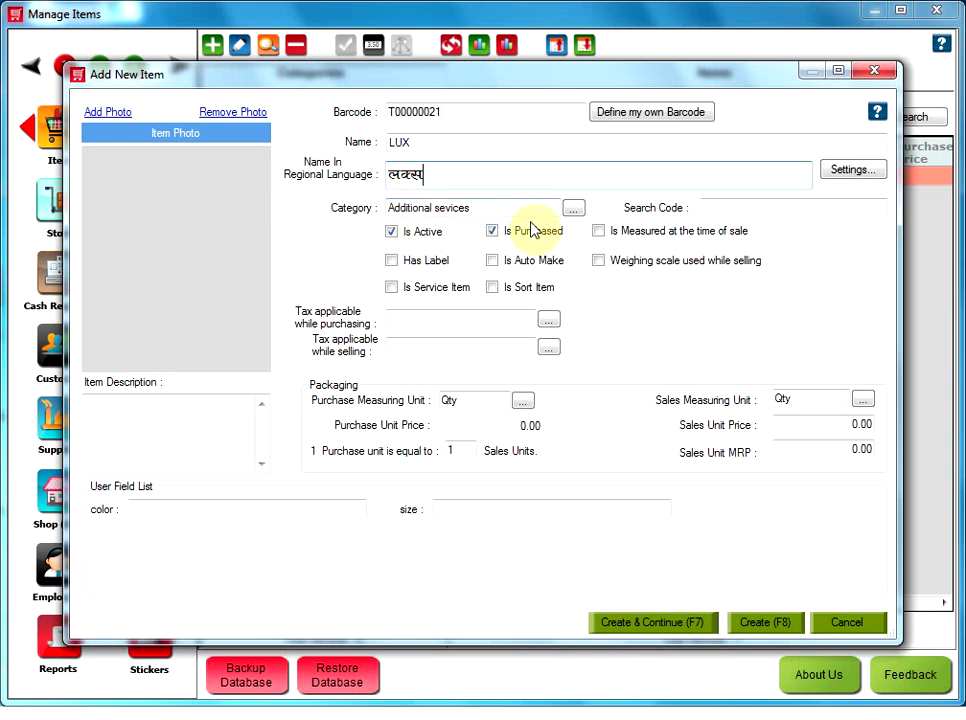
pyautogui.click(573, 208)
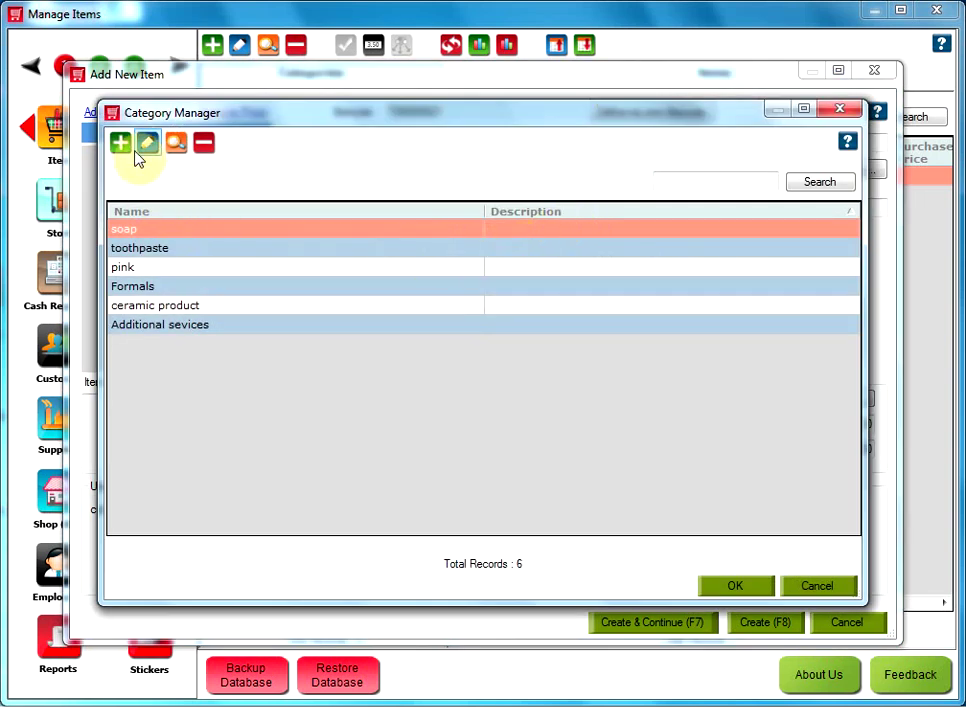
# - Create a DEODORANT category in Category Manager and assign it to LUX
pyautogui.click(121, 144)
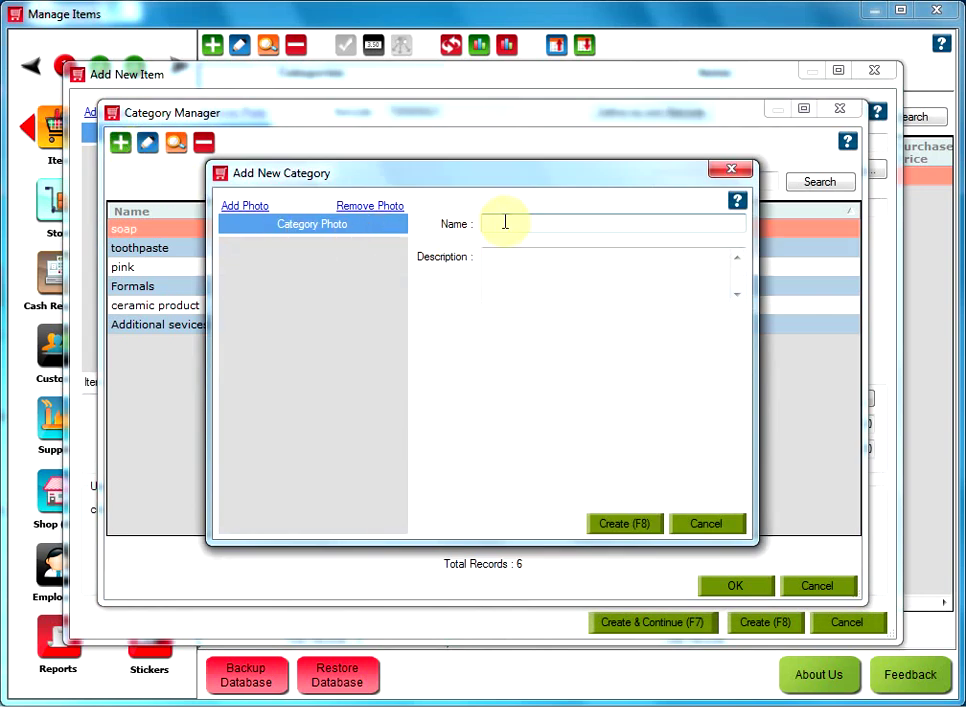
pyautogui.write('DEODORANT')
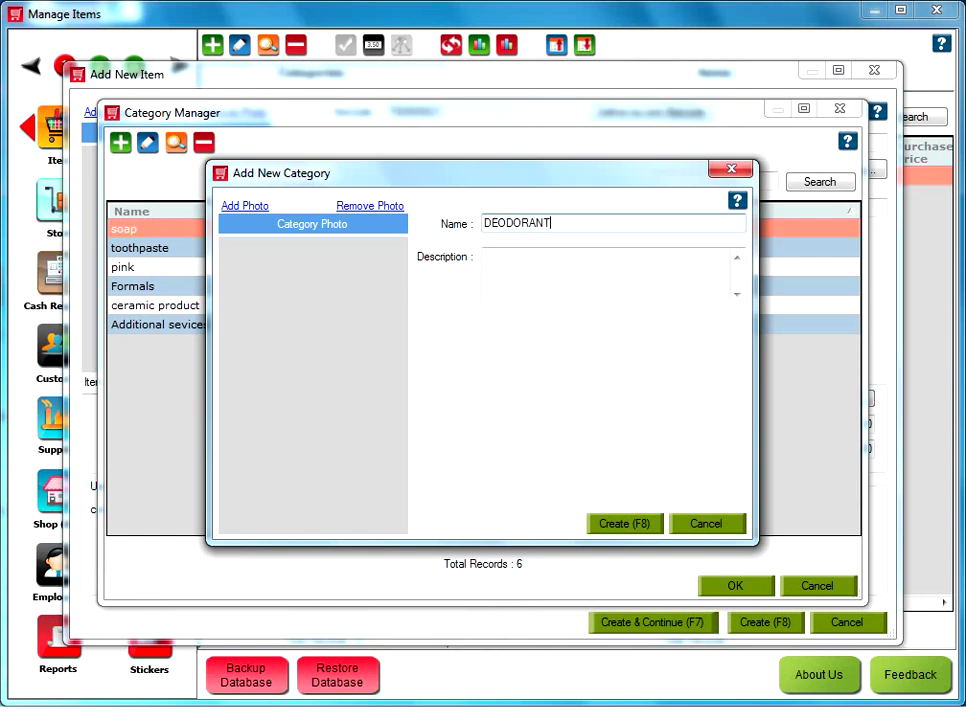
pyautogui.click(504, 264)
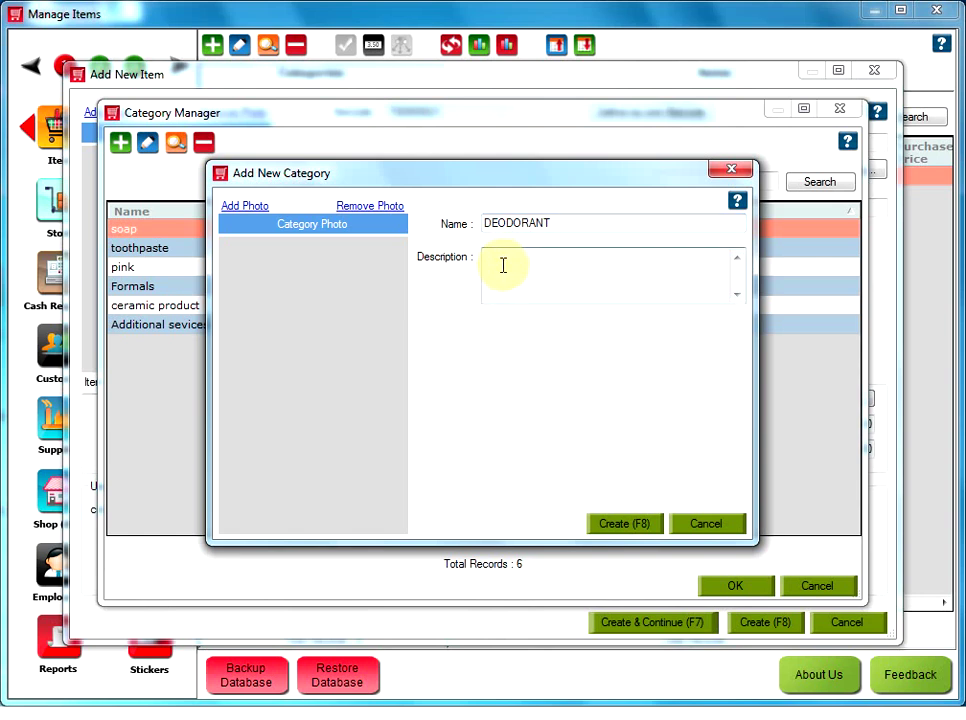
pyautogui.click(612, 526)
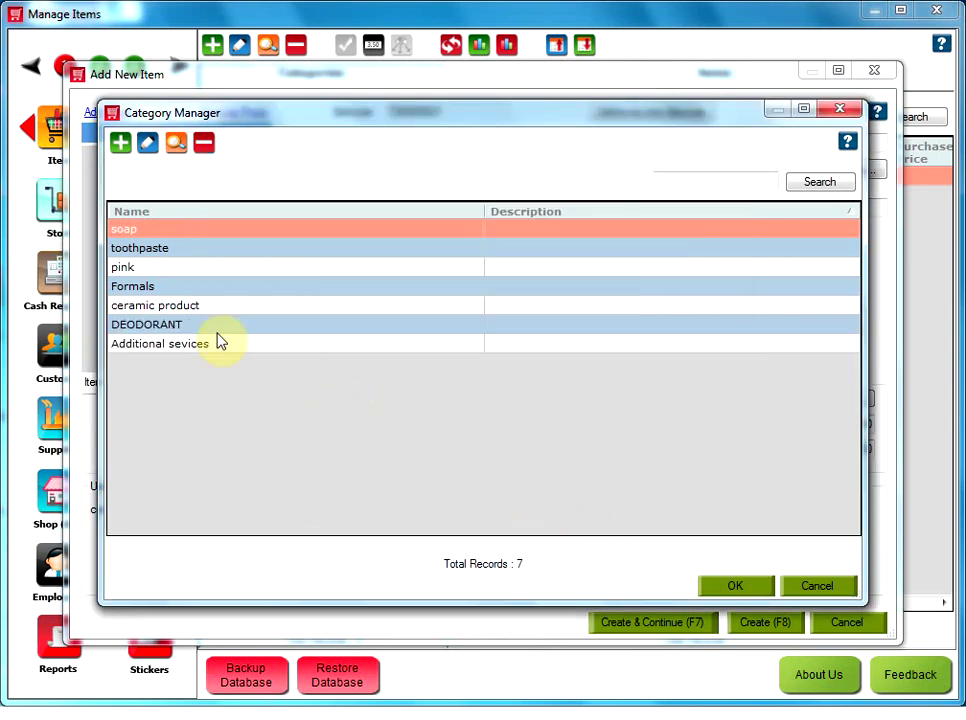
pyautogui.doubleClick(134, 326)
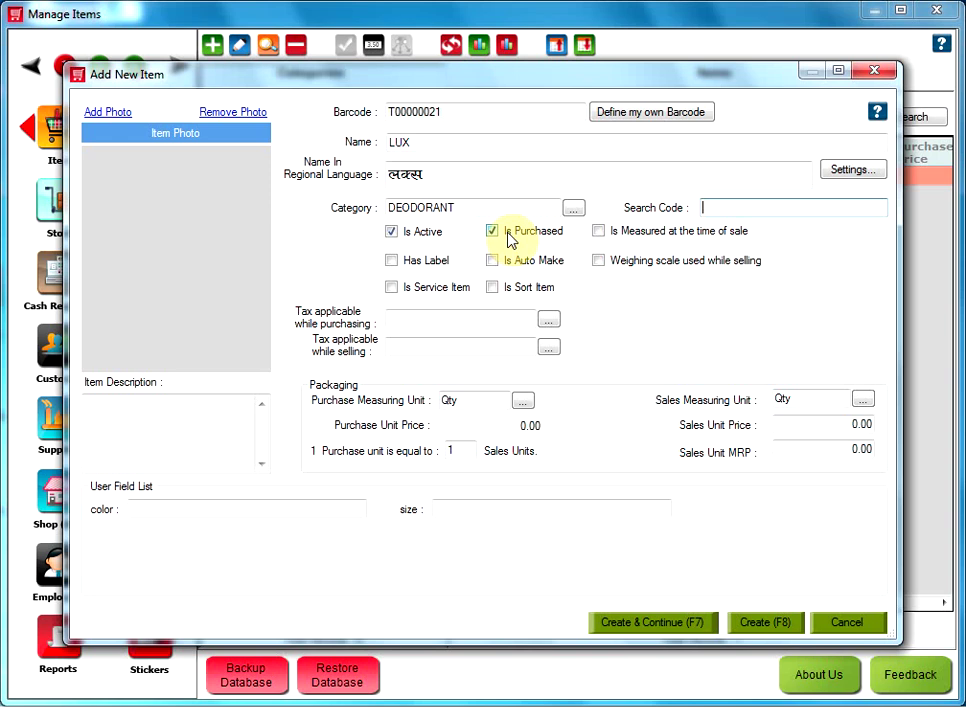
pyautogui.click(600, 232)
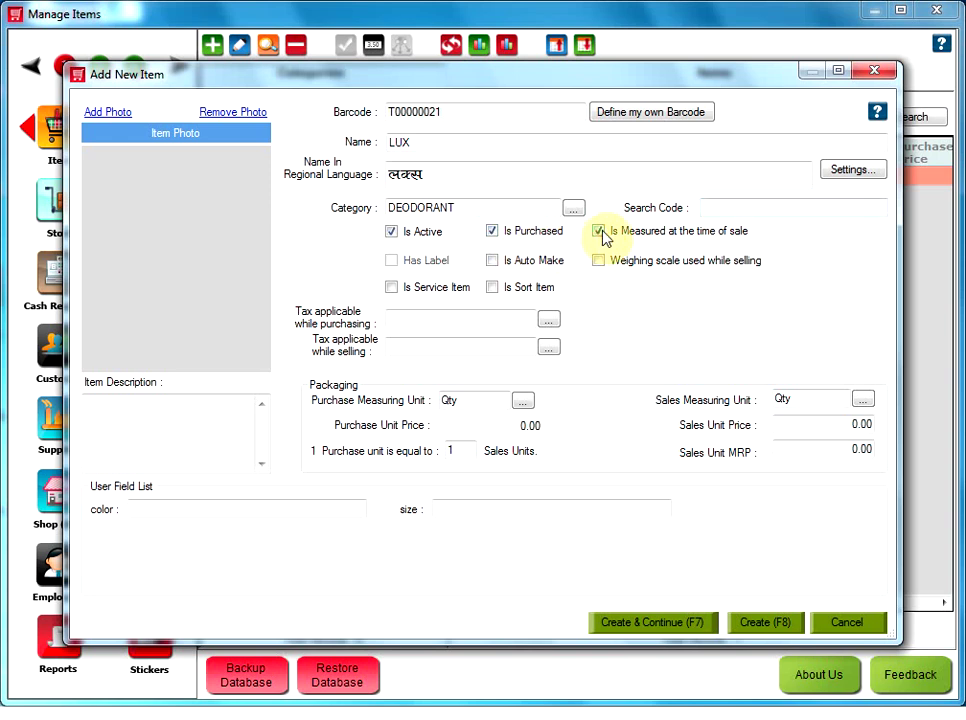
pyautogui.click(600, 232)
pyautogui.click(391, 261)
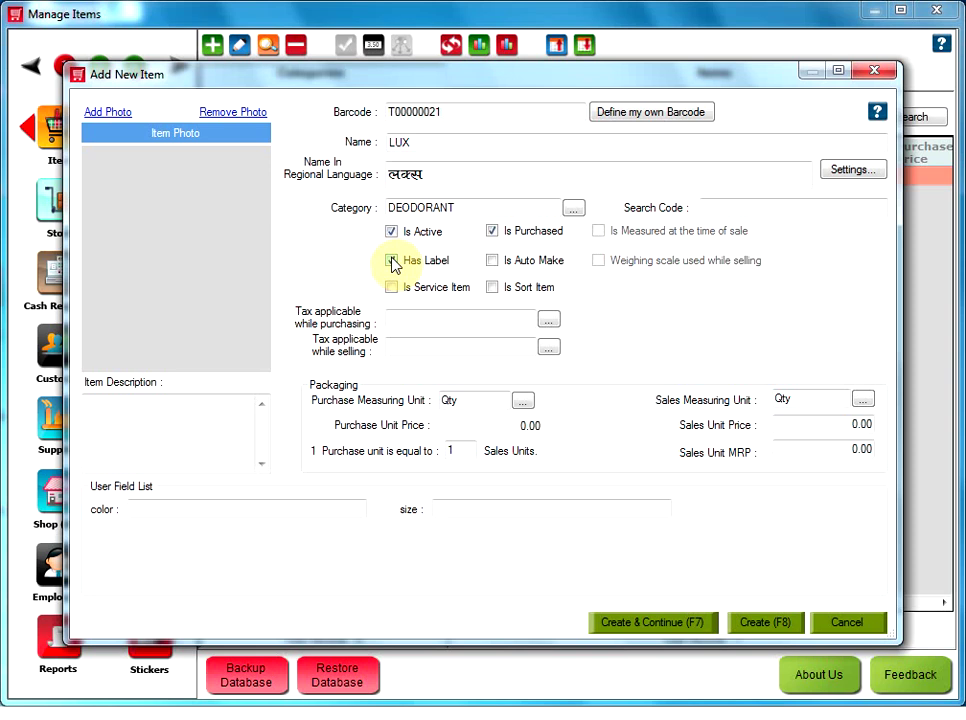
pyautogui.click(391, 261)
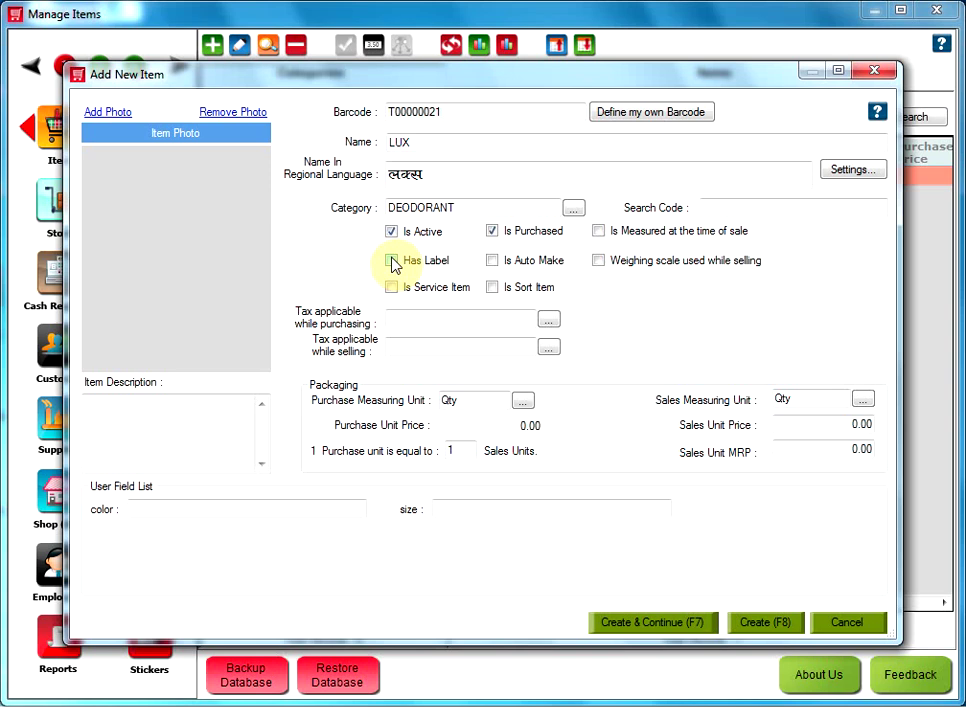
pyautogui.click(492, 261)
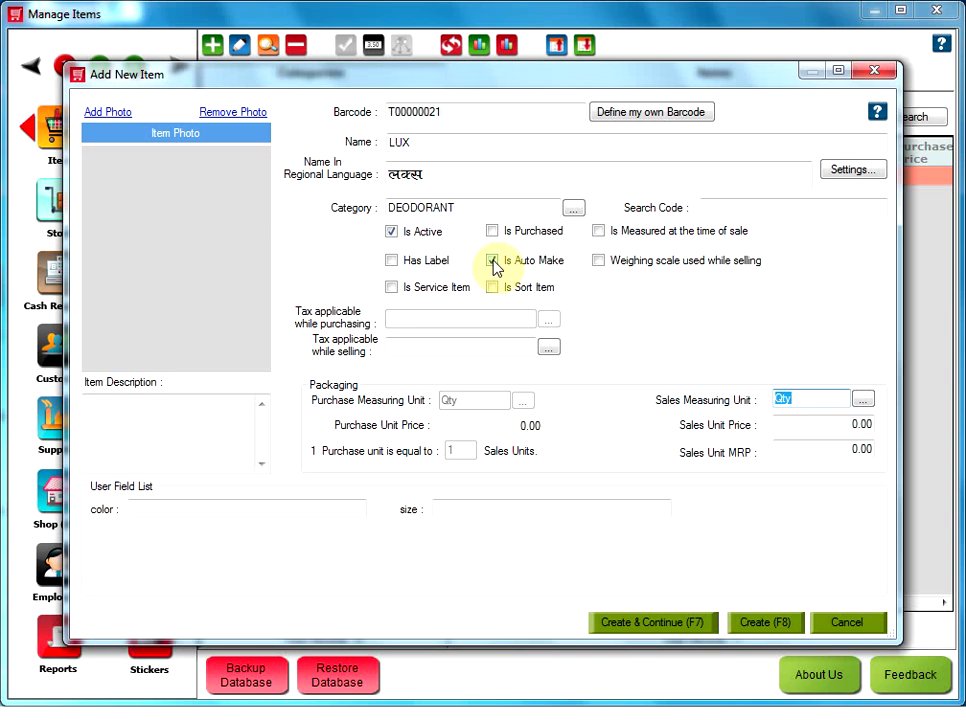
pyautogui.click(493, 262)
pyautogui.click(493, 262)
pyautogui.click(493, 262)
pyautogui.click(493, 262)
pyautogui.click(493, 262)
pyautogui.click(493, 262)
pyautogui.click(493, 262)
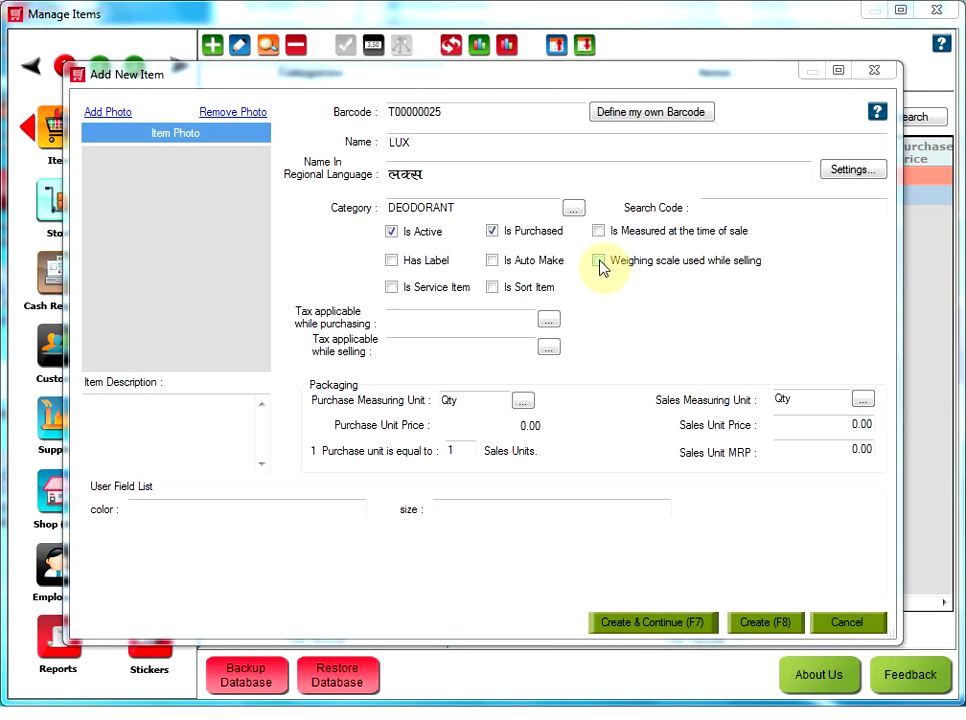
pyautogui.click(599, 261)
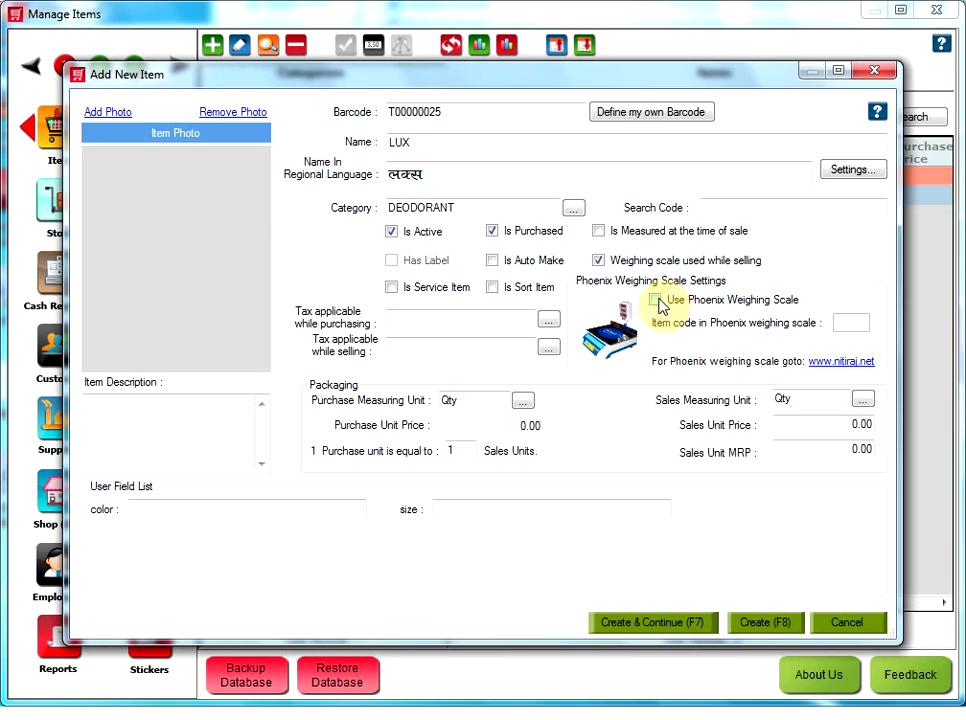
# - Keep Phoenix Weighing Scale on and turn off 'Weighing scale used while selling'
pyautogui.click(657, 300)
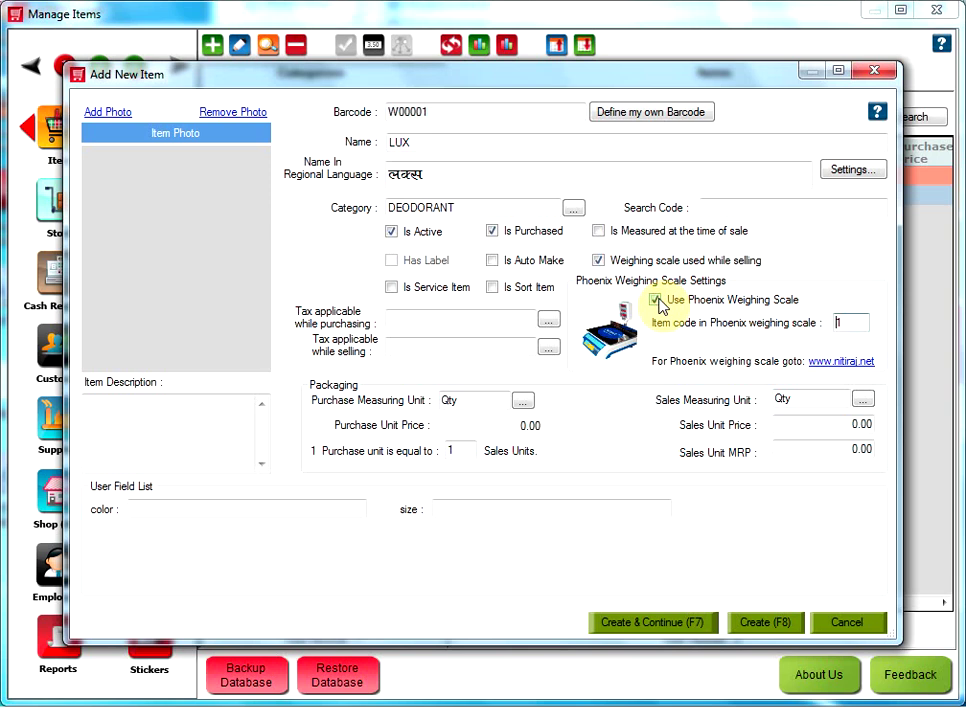
pyautogui.click(656, 300)
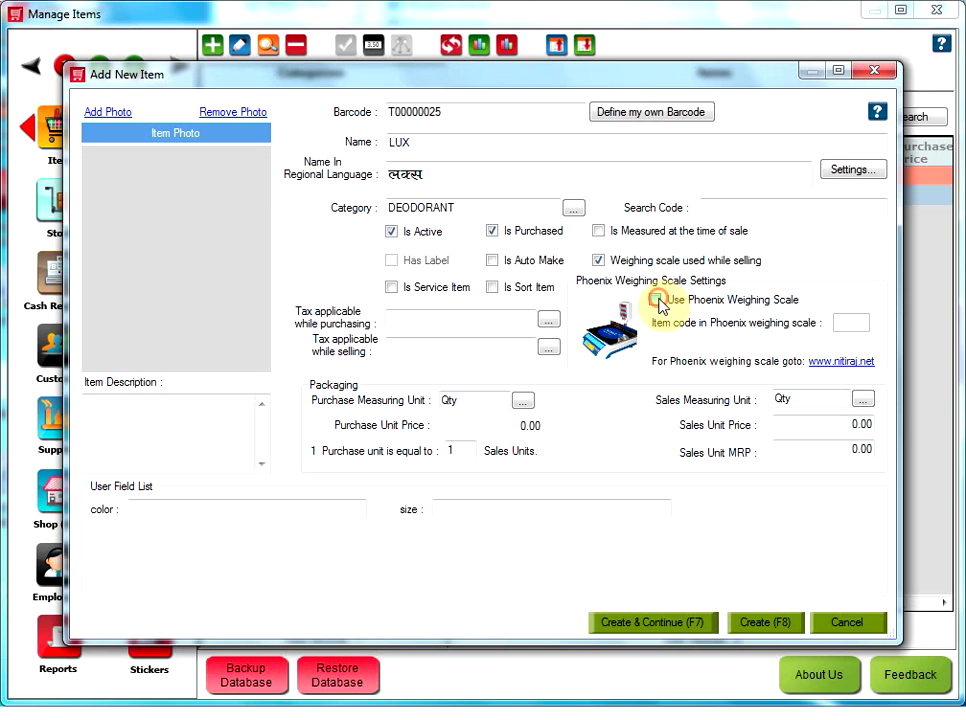
pyautogui.click(656, 300)
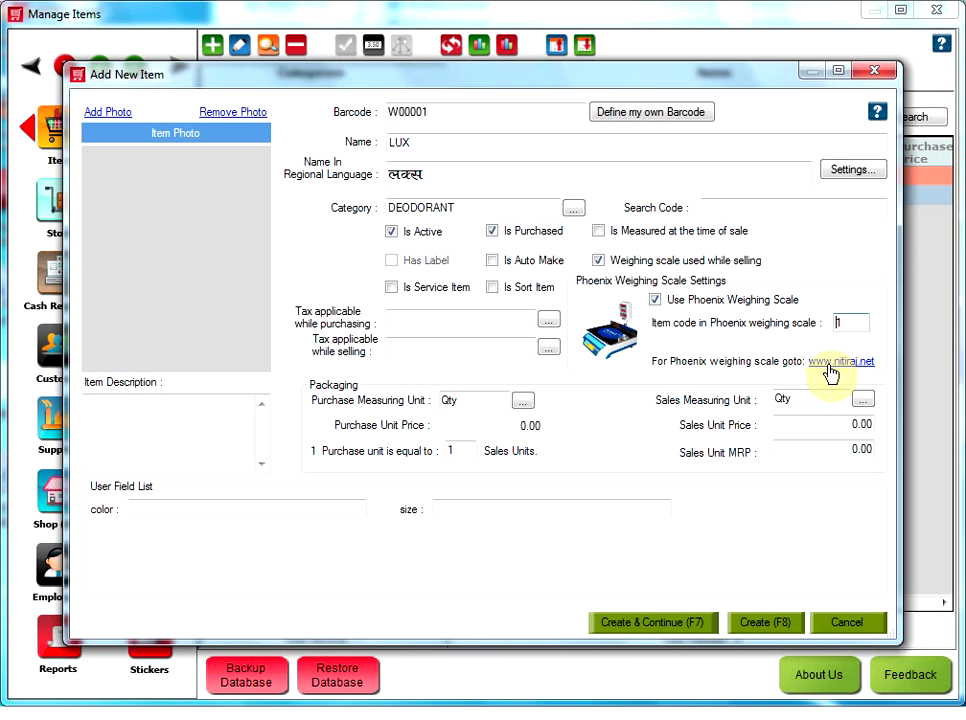
pyautogui.click(599, 261)
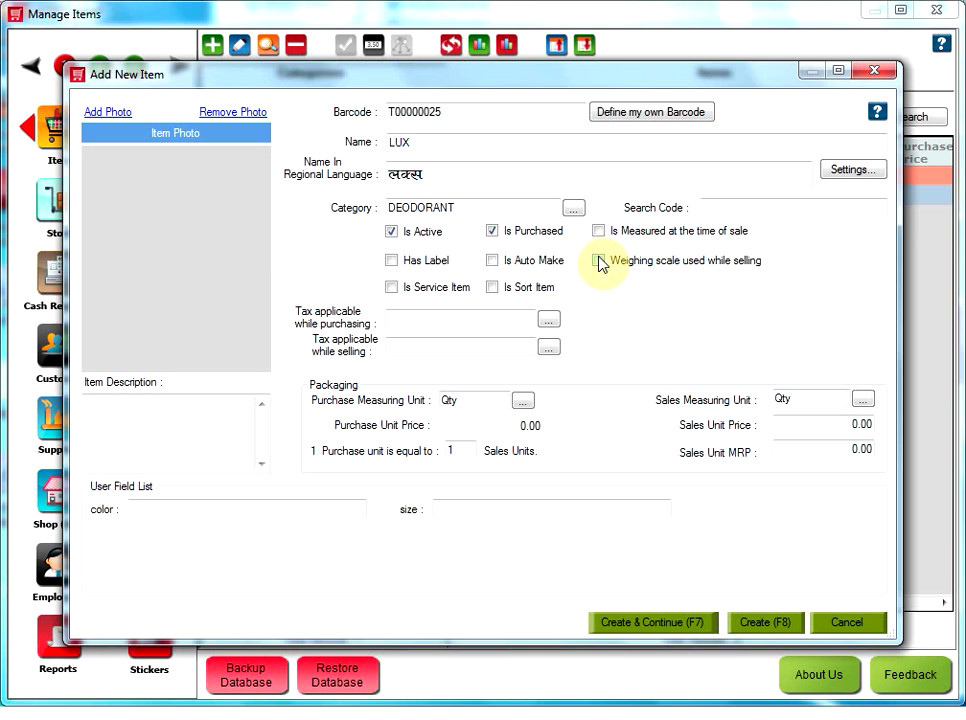
# - Leave 'Is Service Item' unchecked and mark the item as a sort item
pyautogui.click(394, 289)
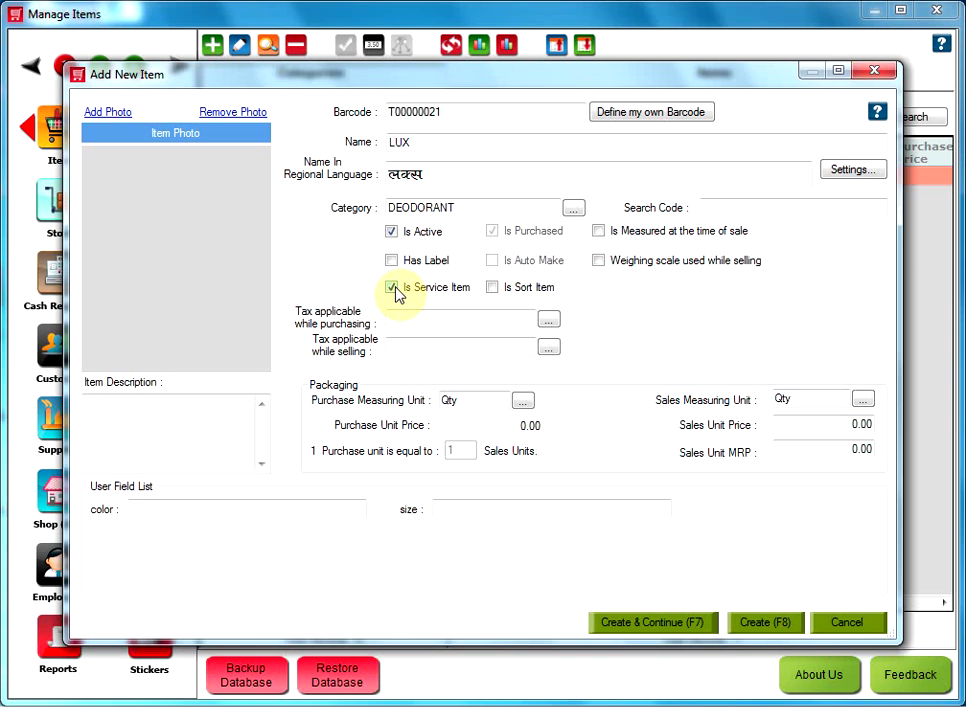
pyautogui.click(393, 288)
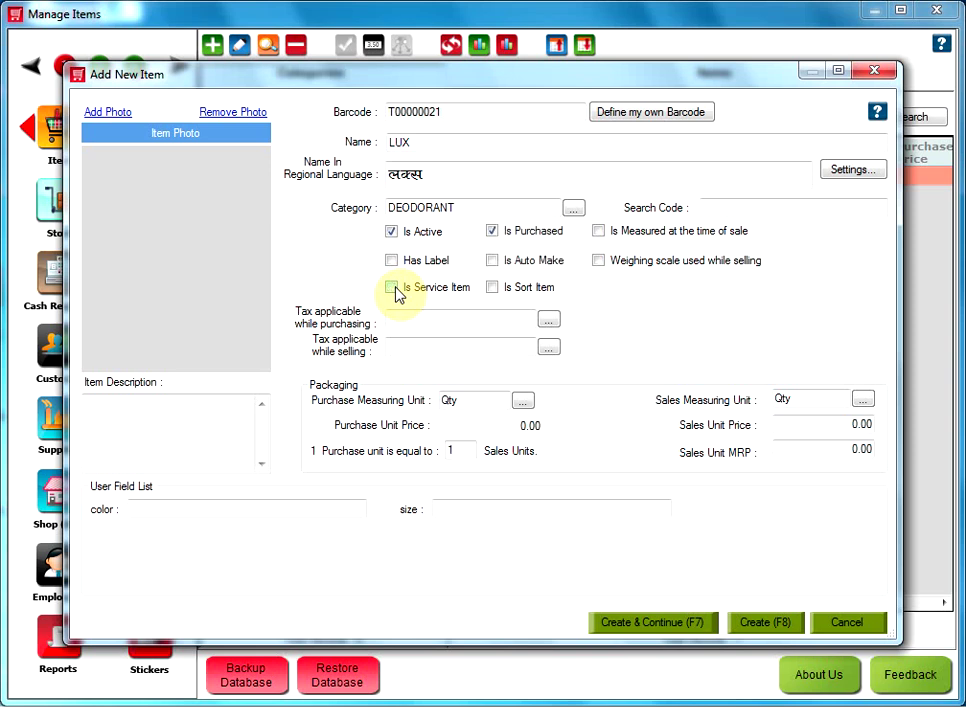
pyautogui.click(491, 287)
# - Unmark 'Is Sort Item' and apply the 20% Purchase tax to purchases
pyautogui.click(492, 287)
pyautogui.click(549, 320)
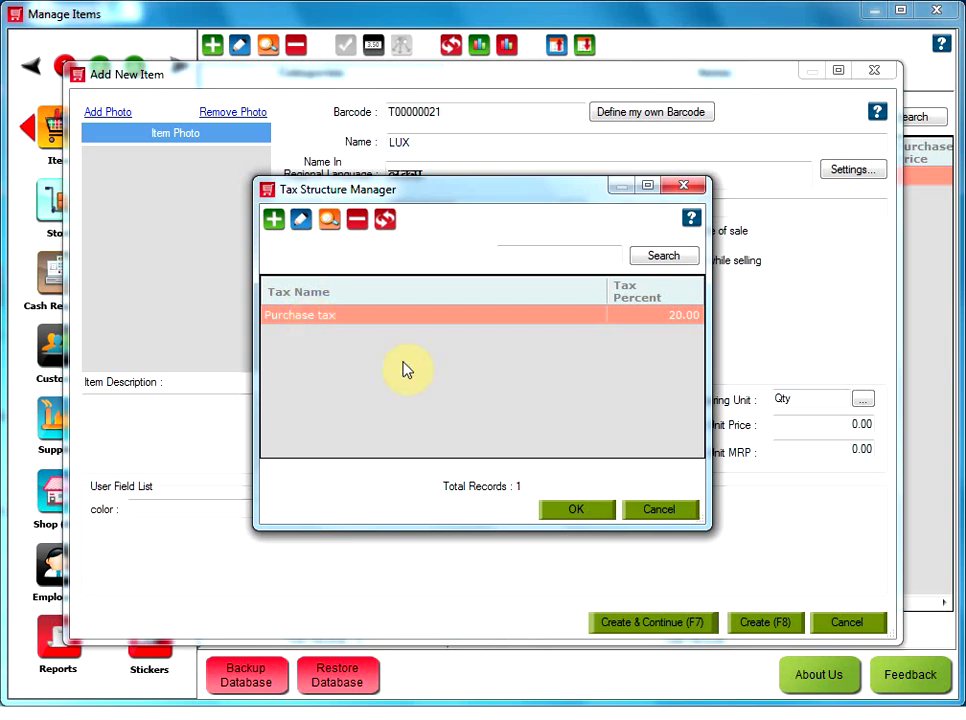
pyautogui.click(590, 515)
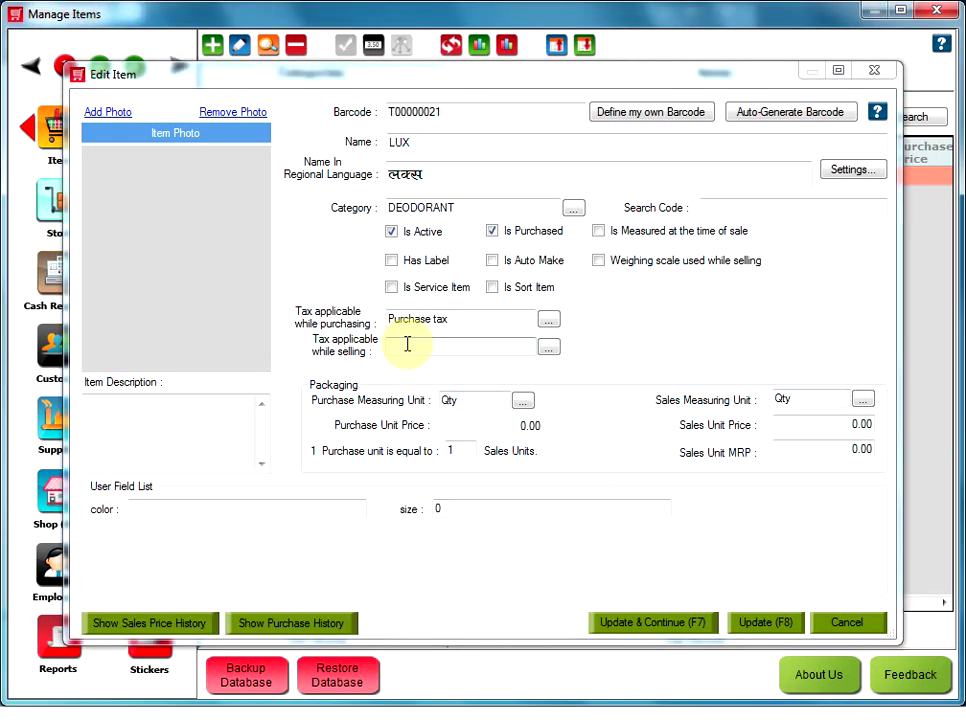
pyautogui.click(547, 349)
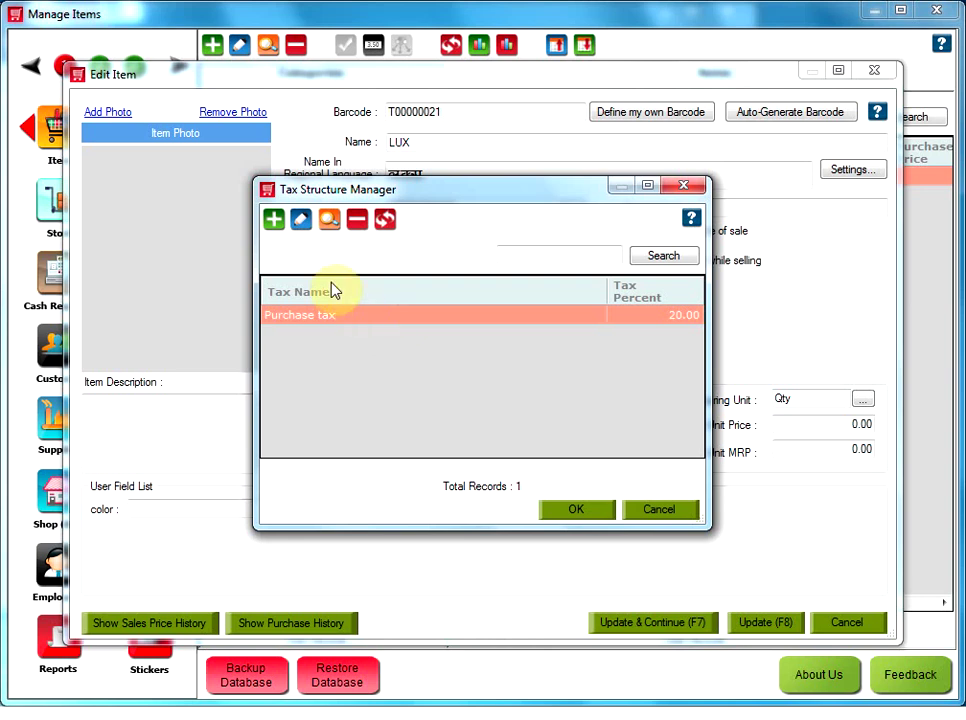
# - Create a 12% tax named 'Tax' and apply it to LUX sales
pyautogui.click(275, 226)
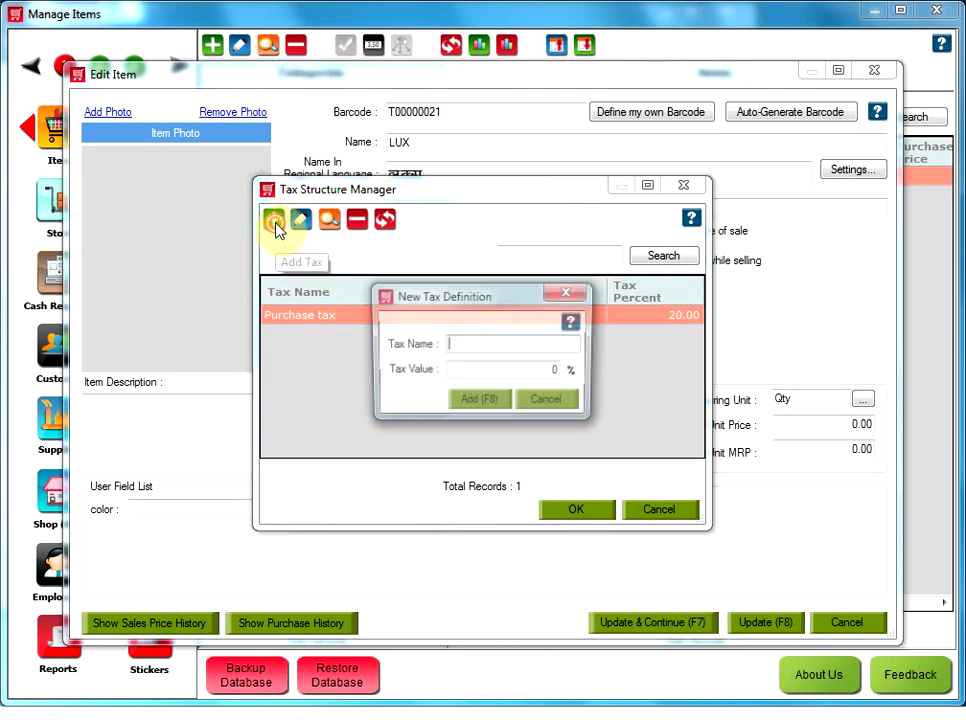
pyautogui.click(461, 340)
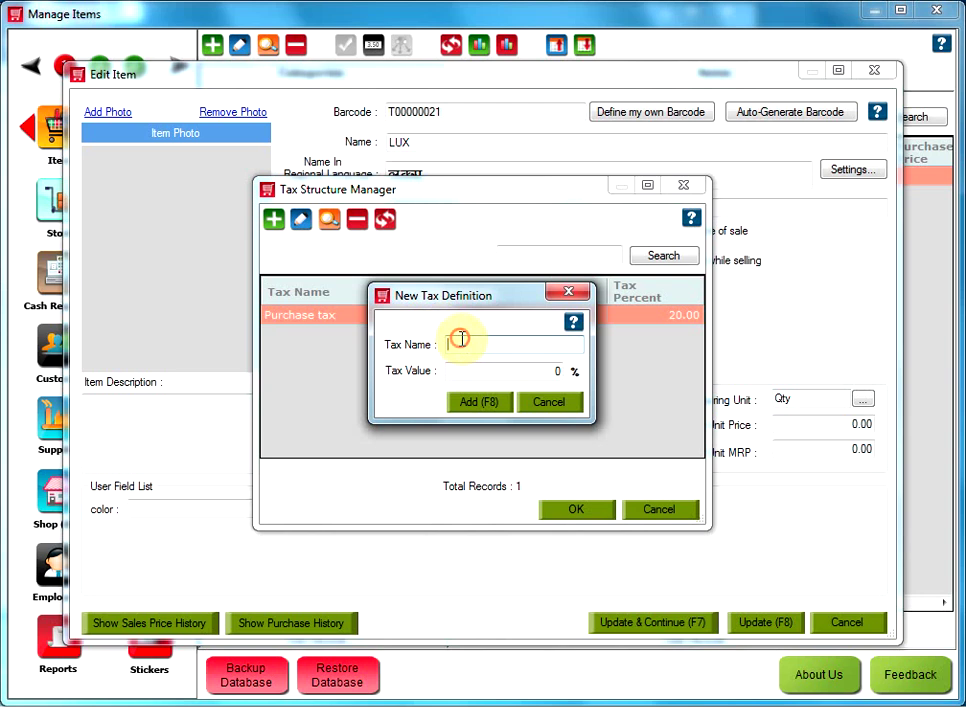
pyautogui.write('Tax')
pyautogui.click(470, 368)
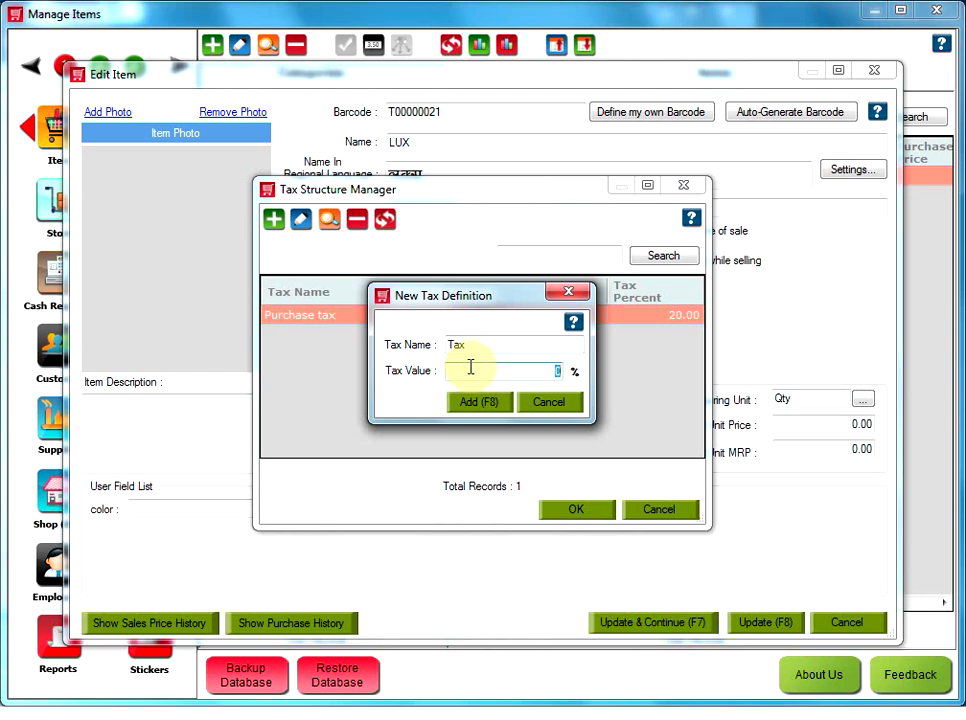
pyautogui.write('12')
pyautogui.click(476, 402)
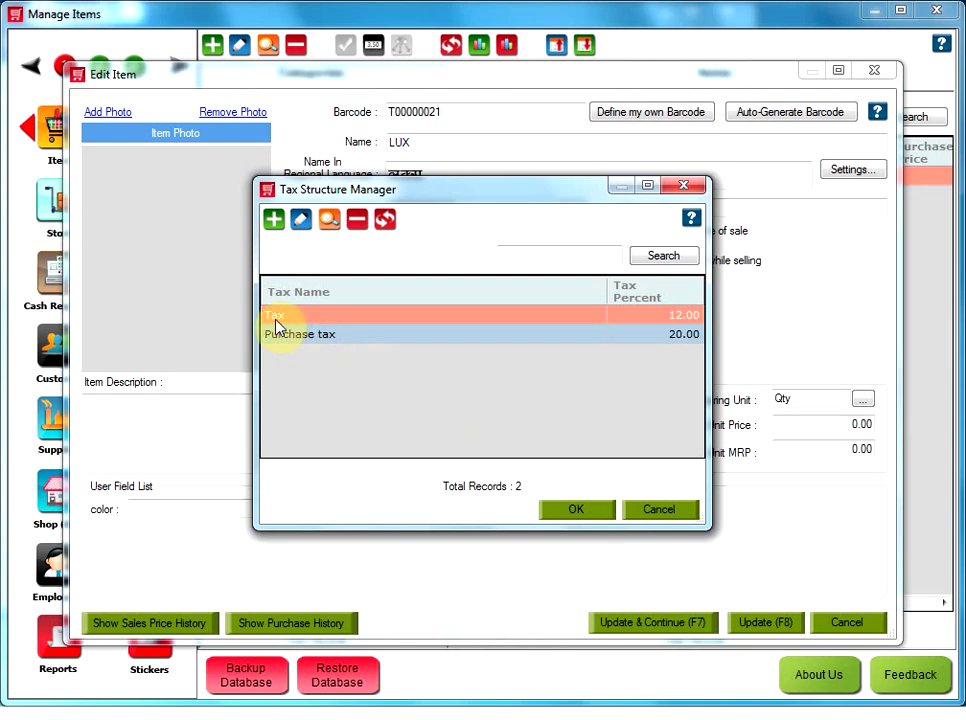
pyautogui.click(553, 512)
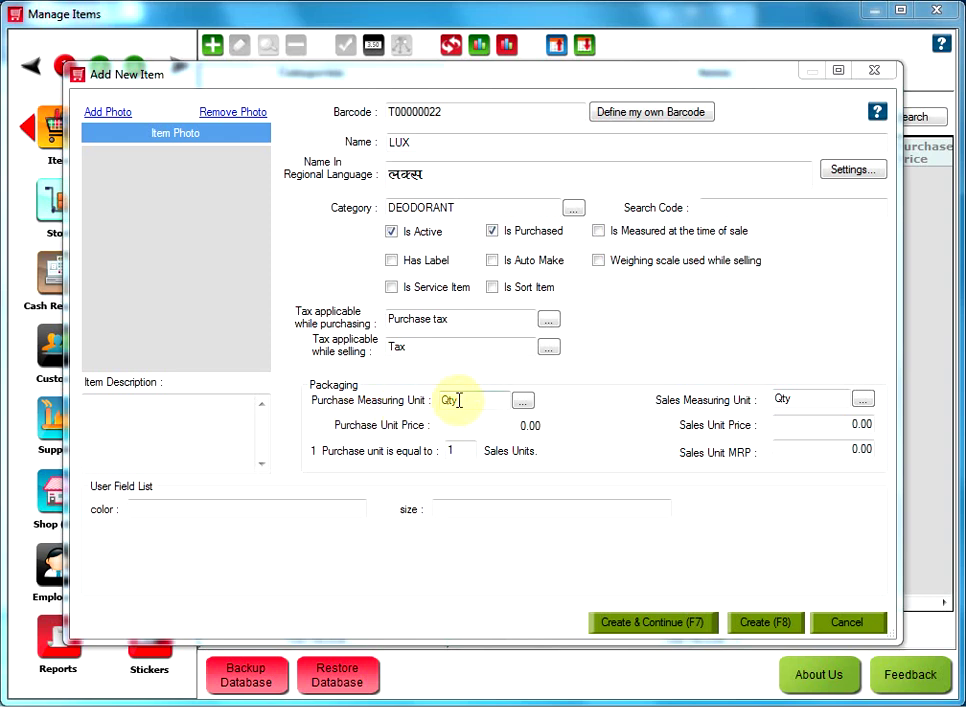
pyautogui.click(459, 400)
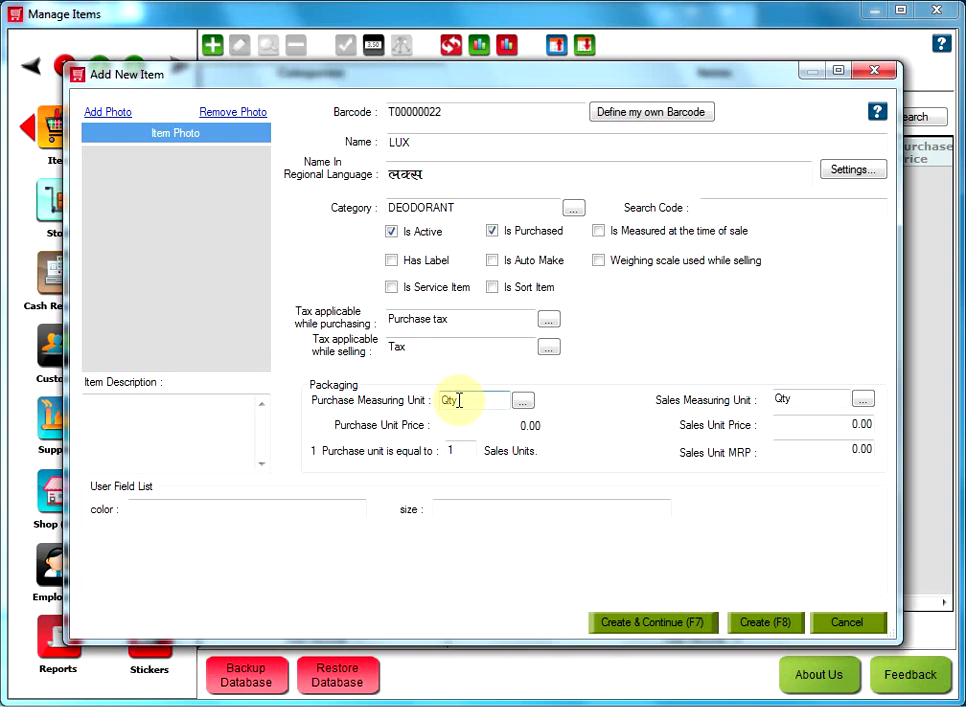
pyautogui.click(522, 402)
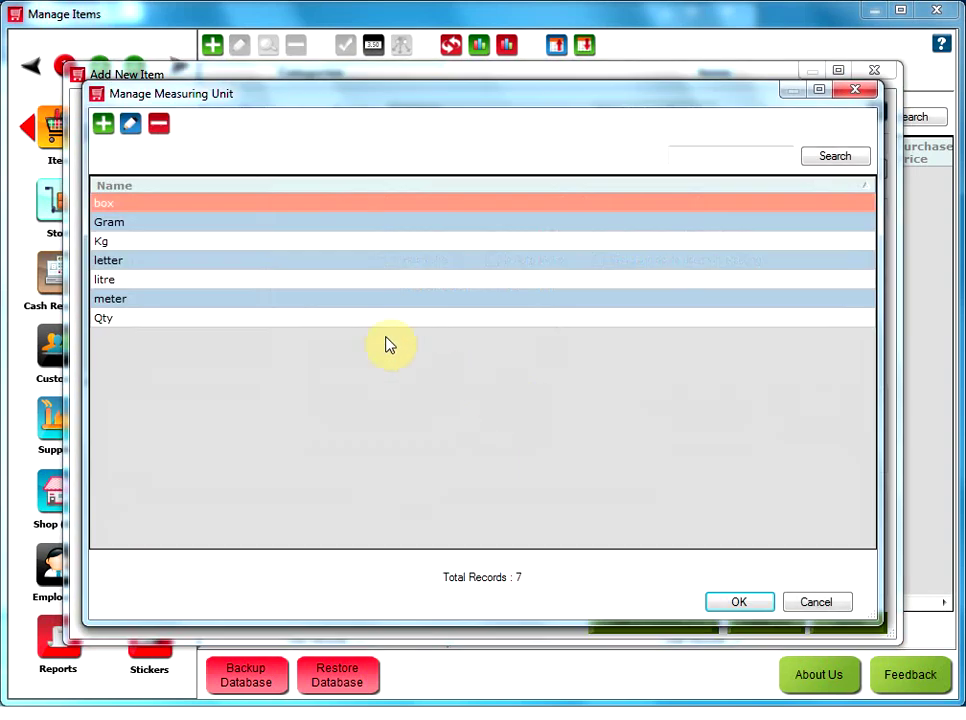
pyautogui.click(104, 126)
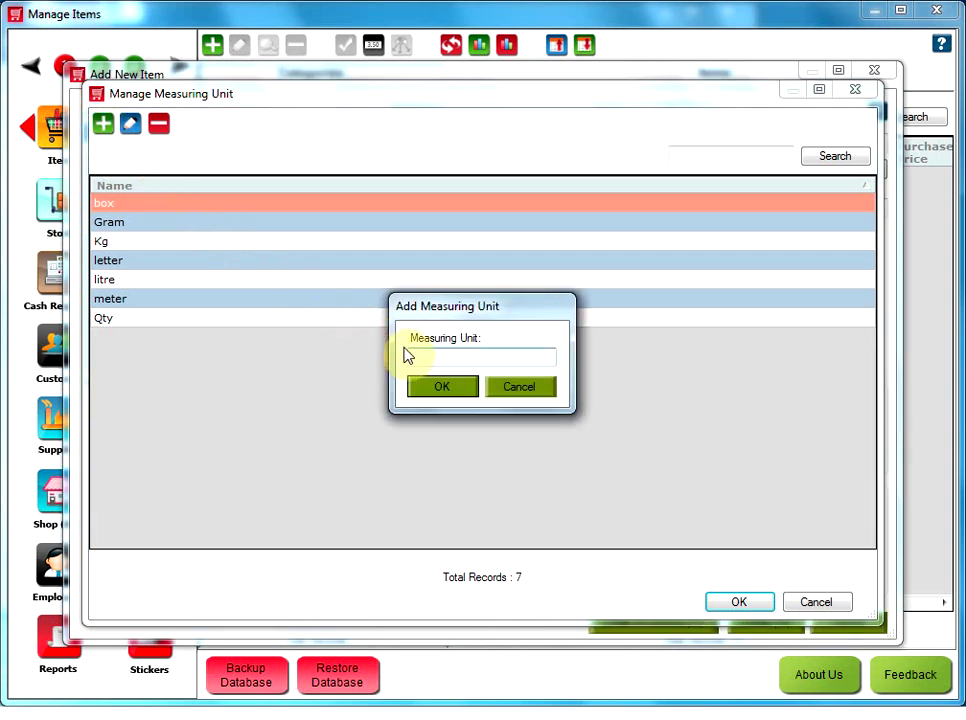
pyautogui.click(435, 388)
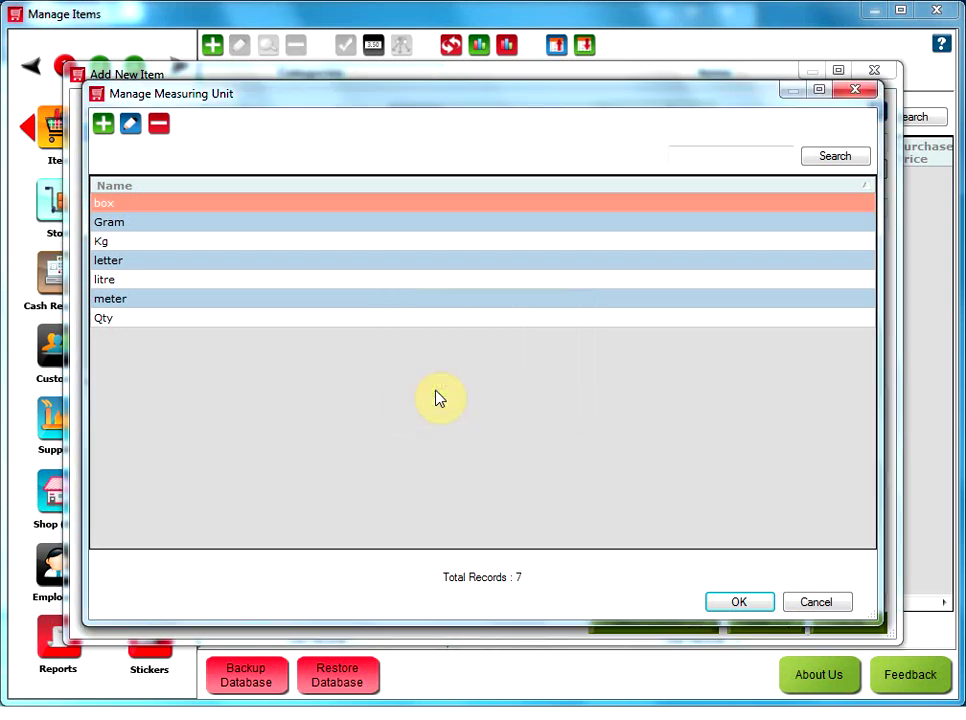
pyautogui.click(135, 318)
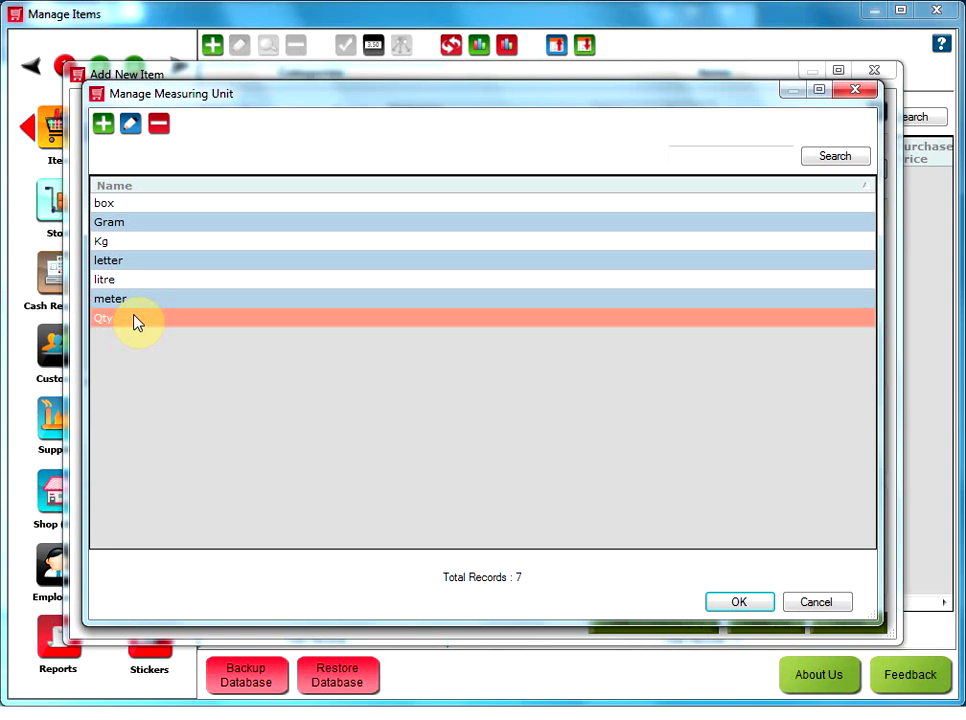
pyautogui.click(740, 604)
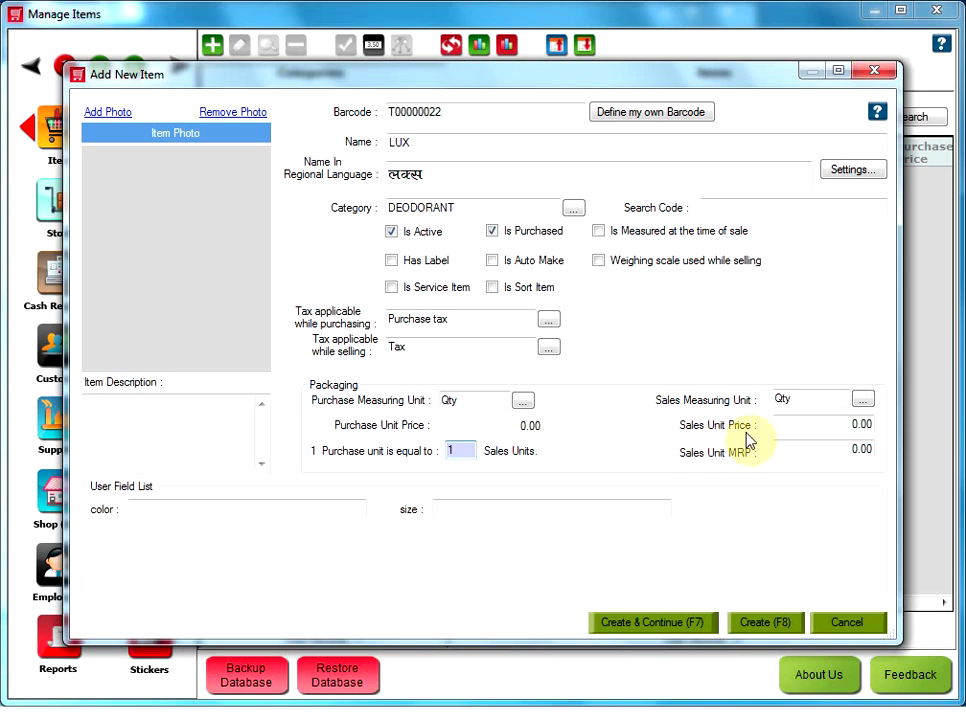
# - Enter 65 as LUX's sales unit price
pyautogui.click(853, 424)
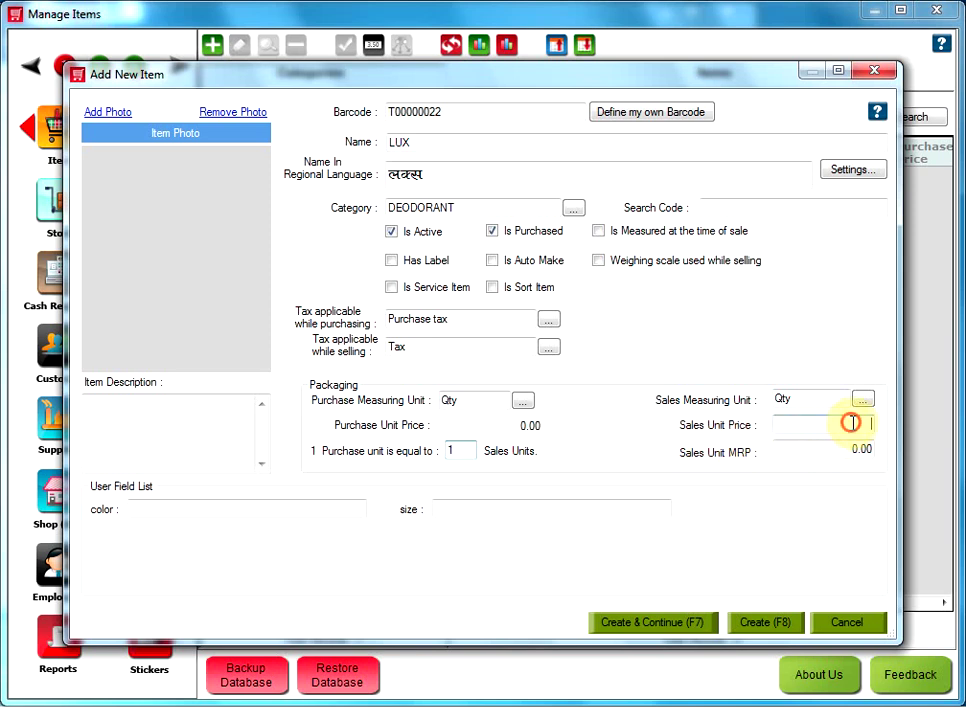
pyautogui.write('65')
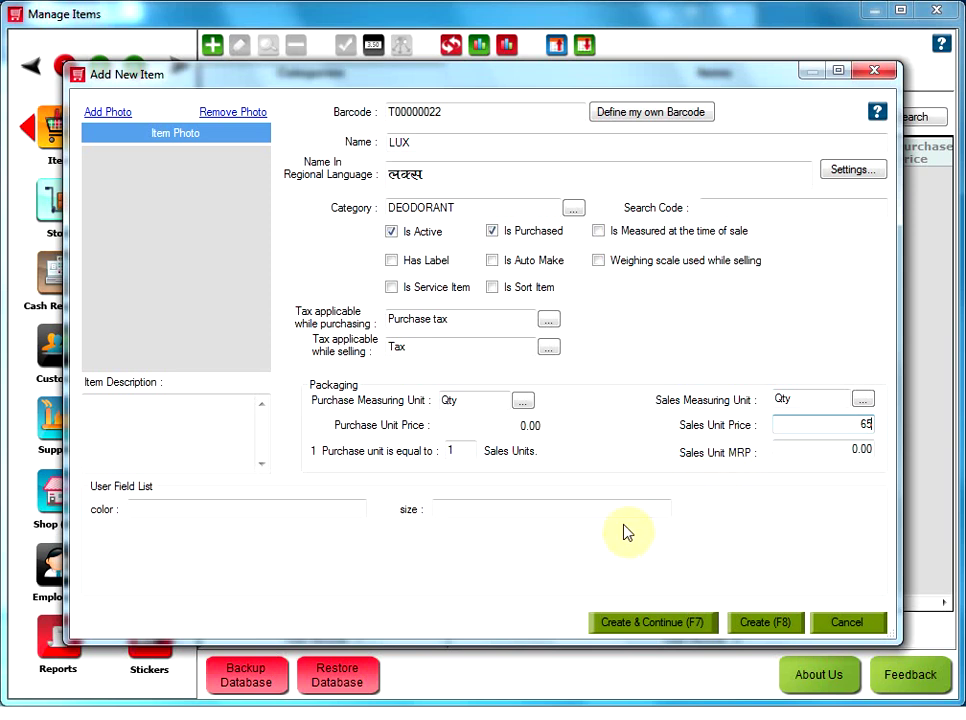
# - Attach the pink LUX spray bottle JPEG from Documents as the item photo
pyautogui.click(108, 118)
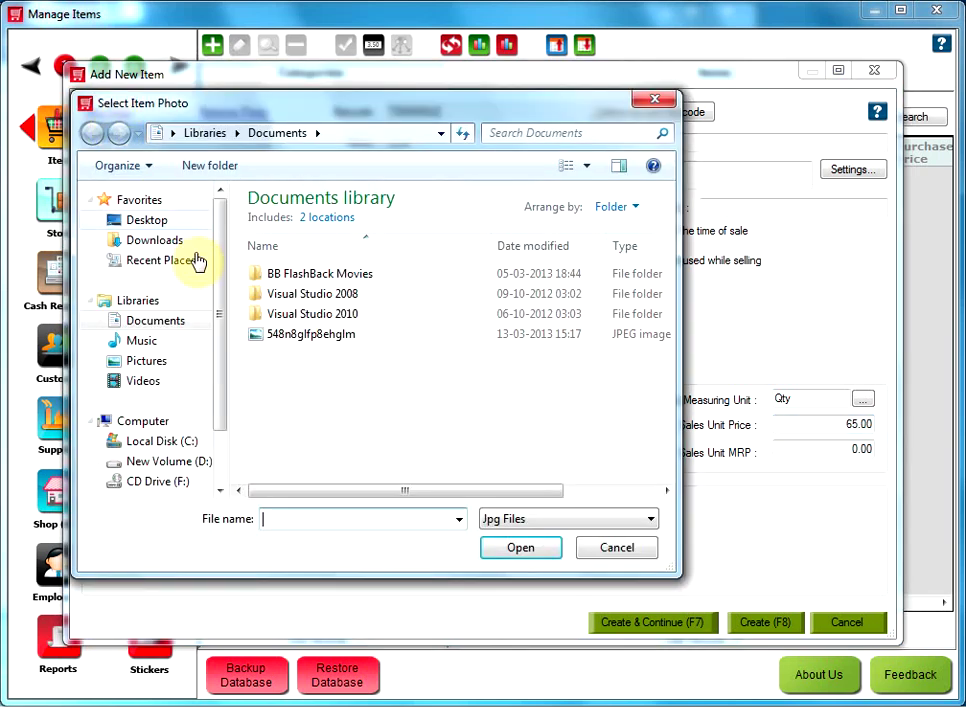
pyautogui.click(269, 337)
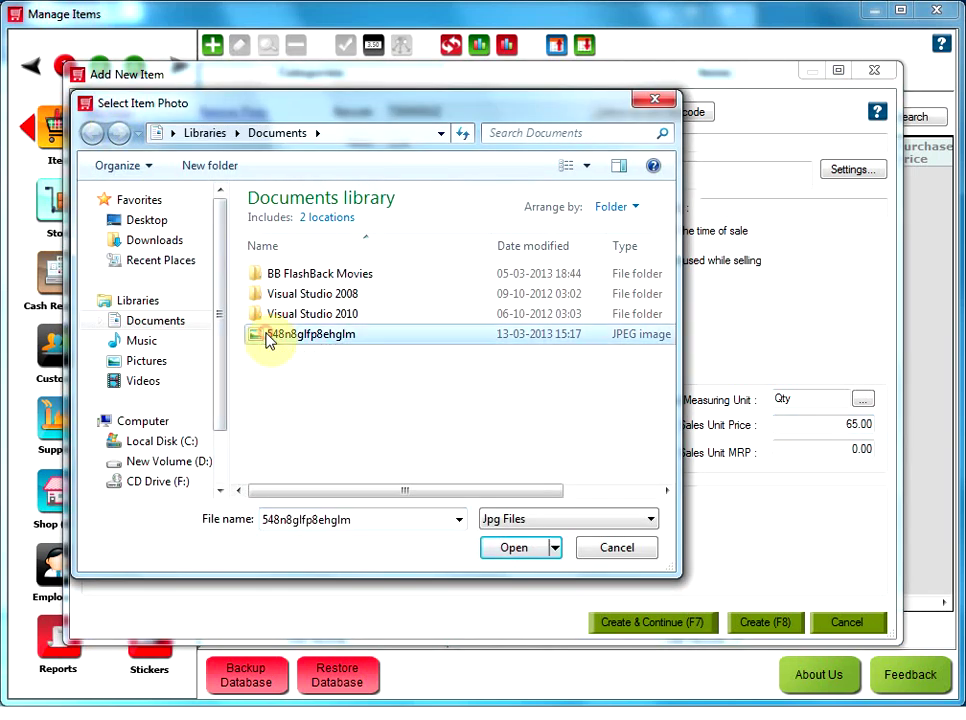
pyautogui.click(512, 551)
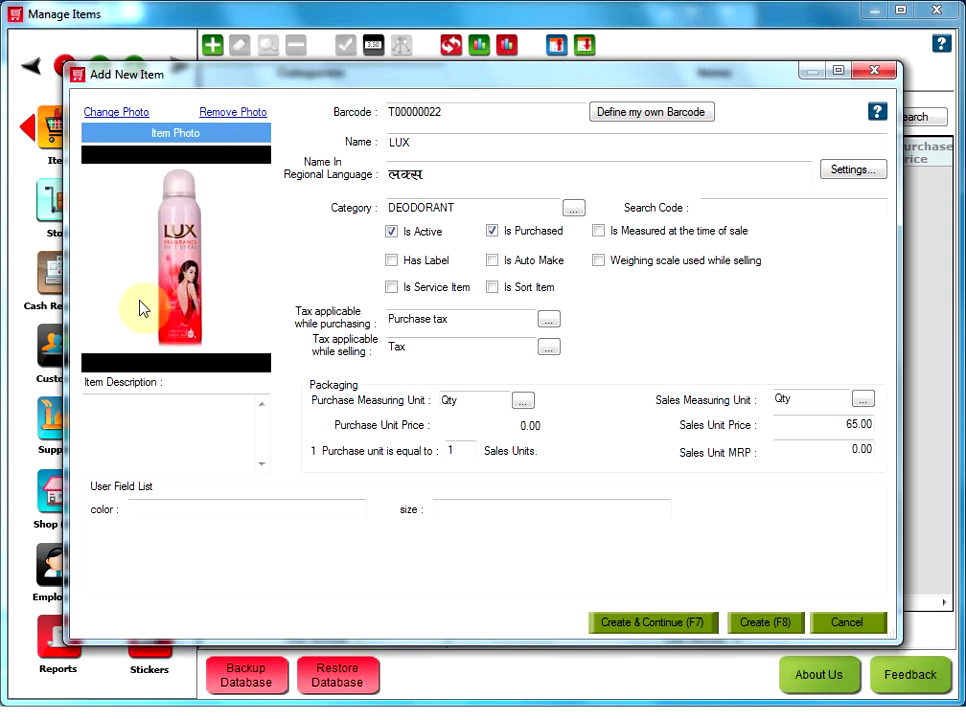
pyautogui.click(108, 410)
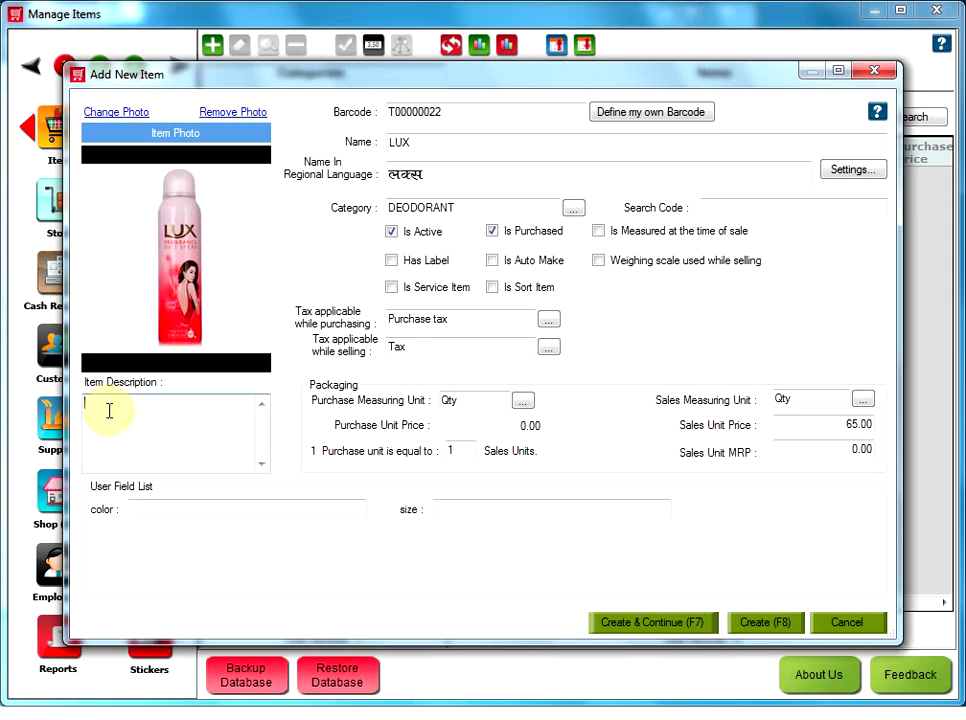
# - Enter 'Lux soap free' as the LUX item's description
pyautogui.write('Lux soap fre')
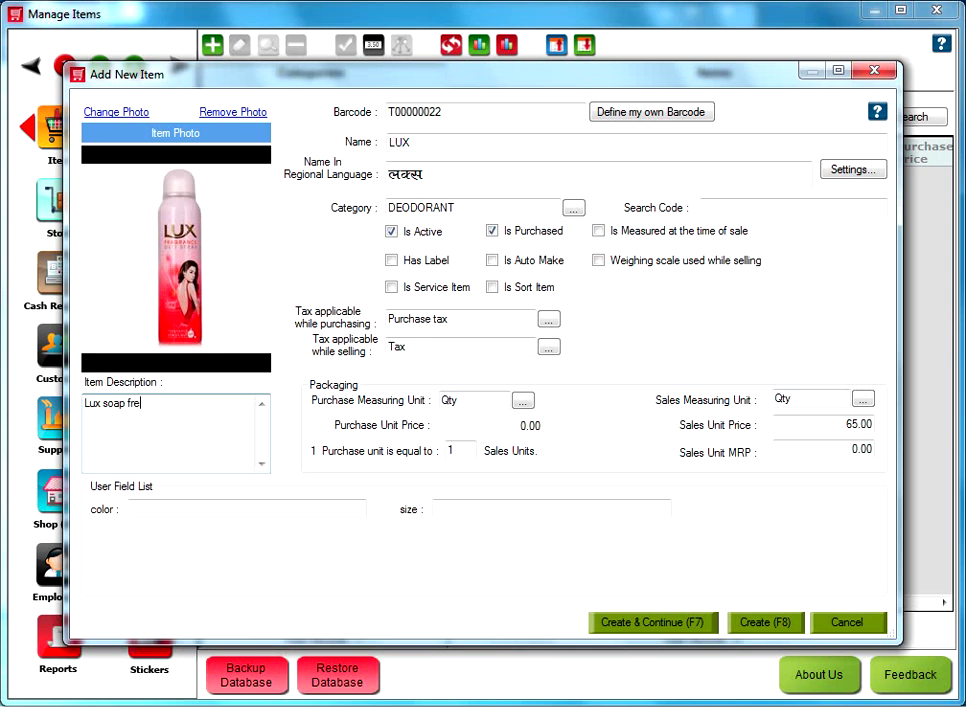
pyautogui.write('e')
# - Create the LUX item and view it under DEODORANT (barcode T00000022, price 65.00)
pyautogui.click(773, 622)
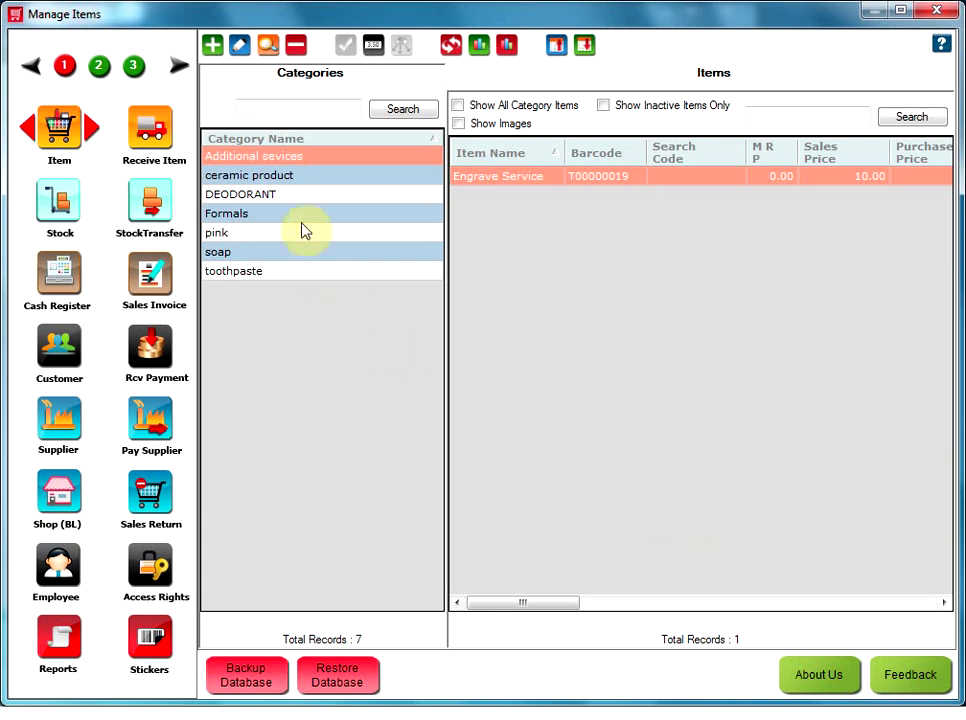
pyautogui.click(287, 199)
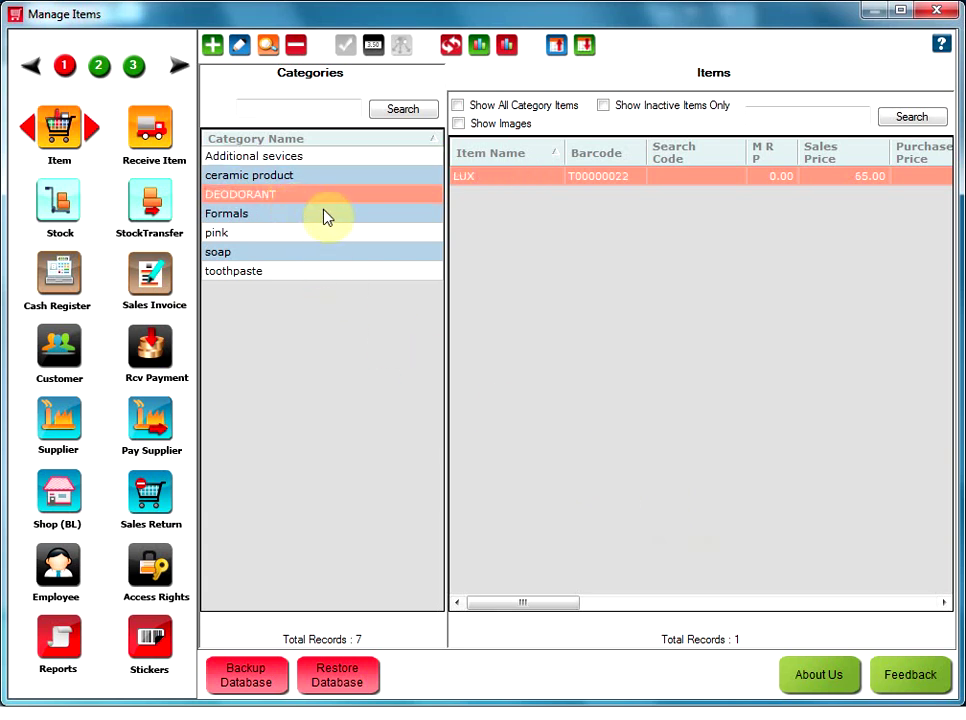